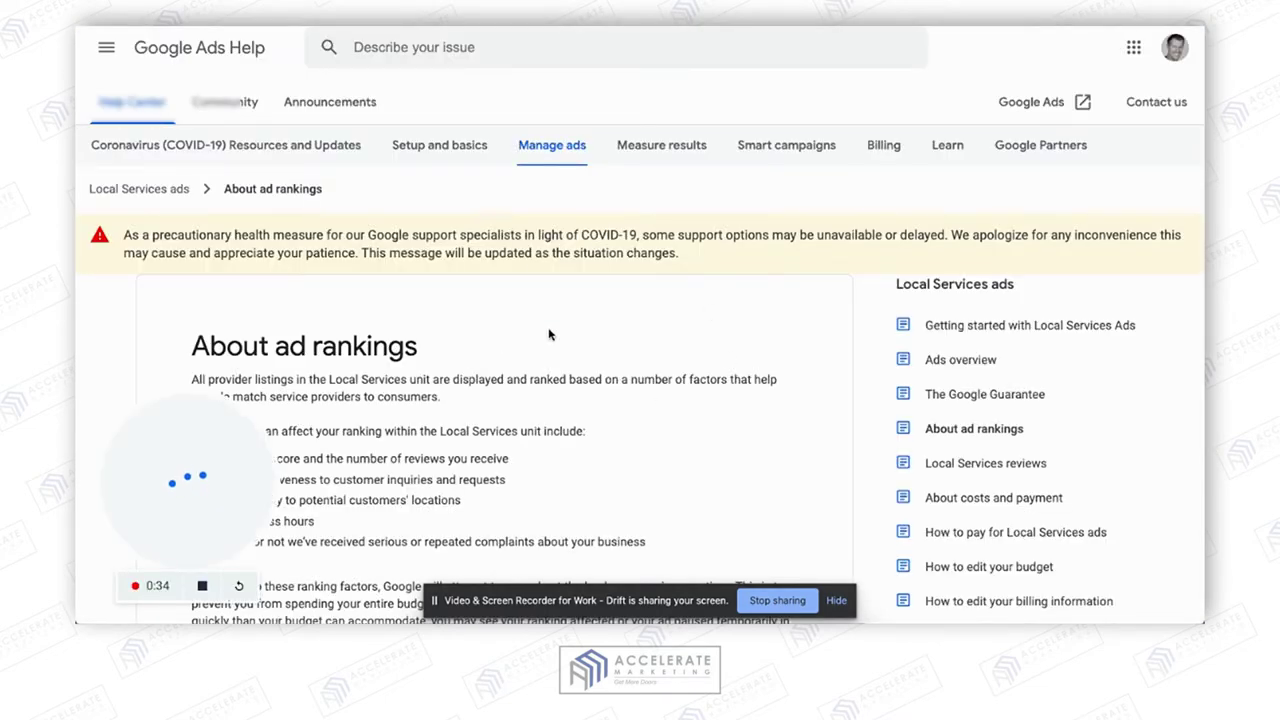
Read the Local Services ranking factors in the About ad rankings article, highlighting the introductory line and each factor in turn.
{"action": "scroll", "coordinate": [685, 307], "scroll_direction": "down", "scroll_amount": 2}
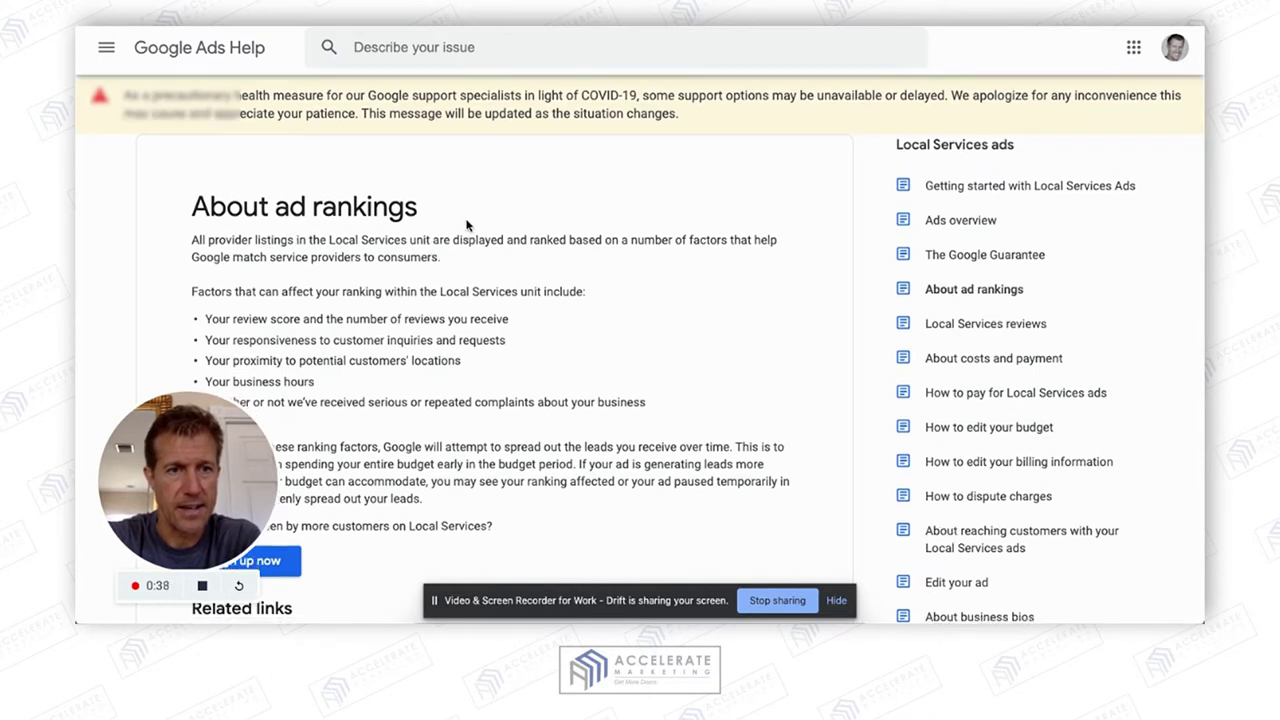
{"action": "scroll", "coordinate": [295, 238], "scroll_direction": "down", "scroll_amount": 1}
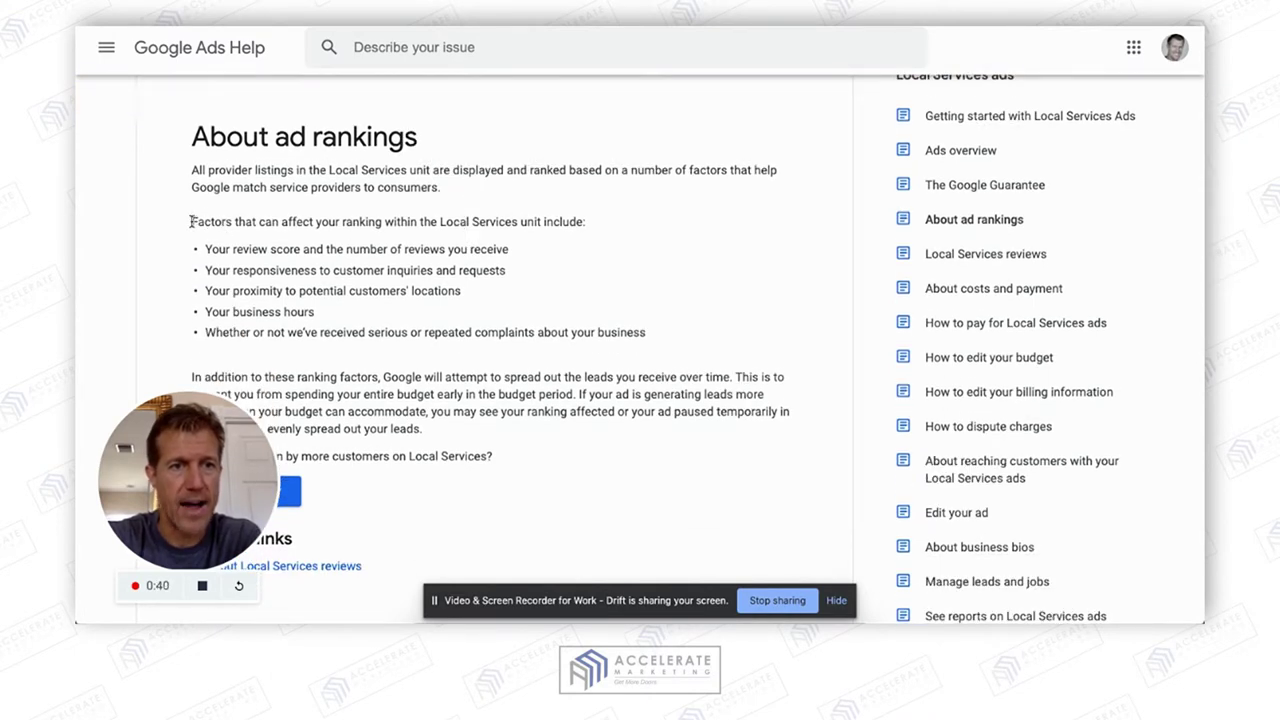
{"action": "left_click_drag", "start_coordinate": [190, 221], "coordinate": [585, 218]}
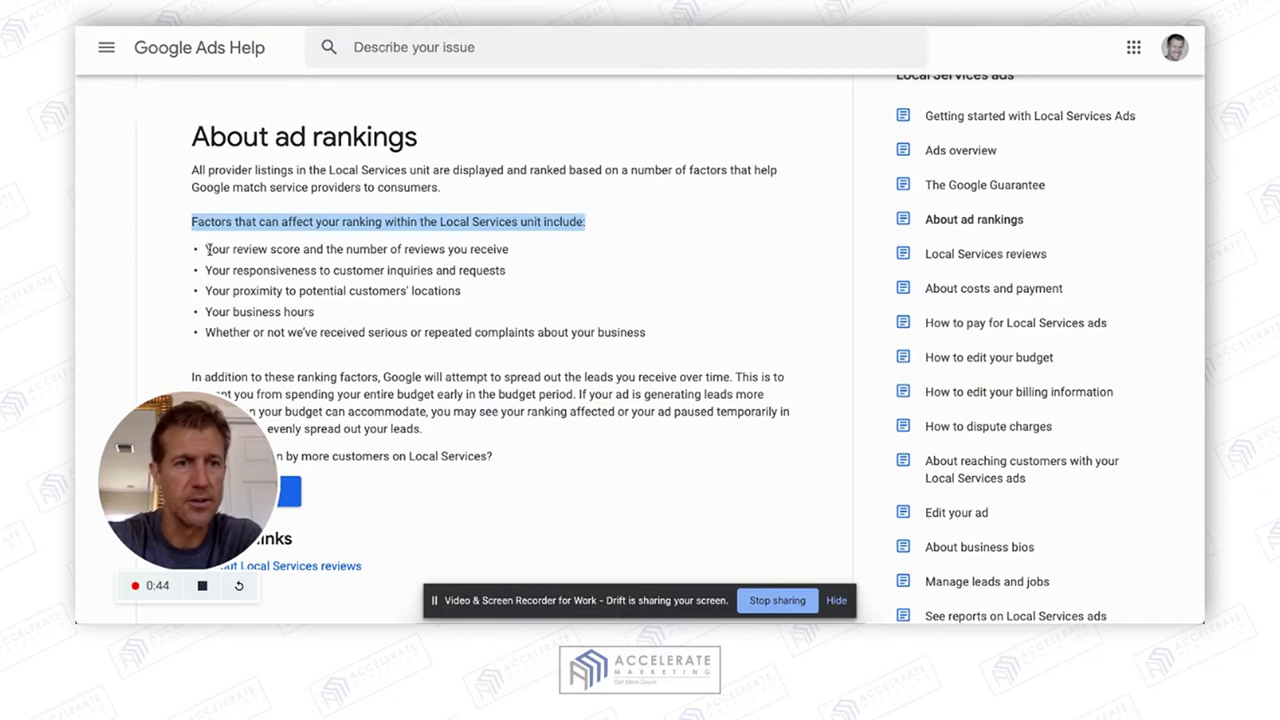
{"action": "left_click_drag", "start_coordinate": [204, 249], "coordinate": [508, 250]}
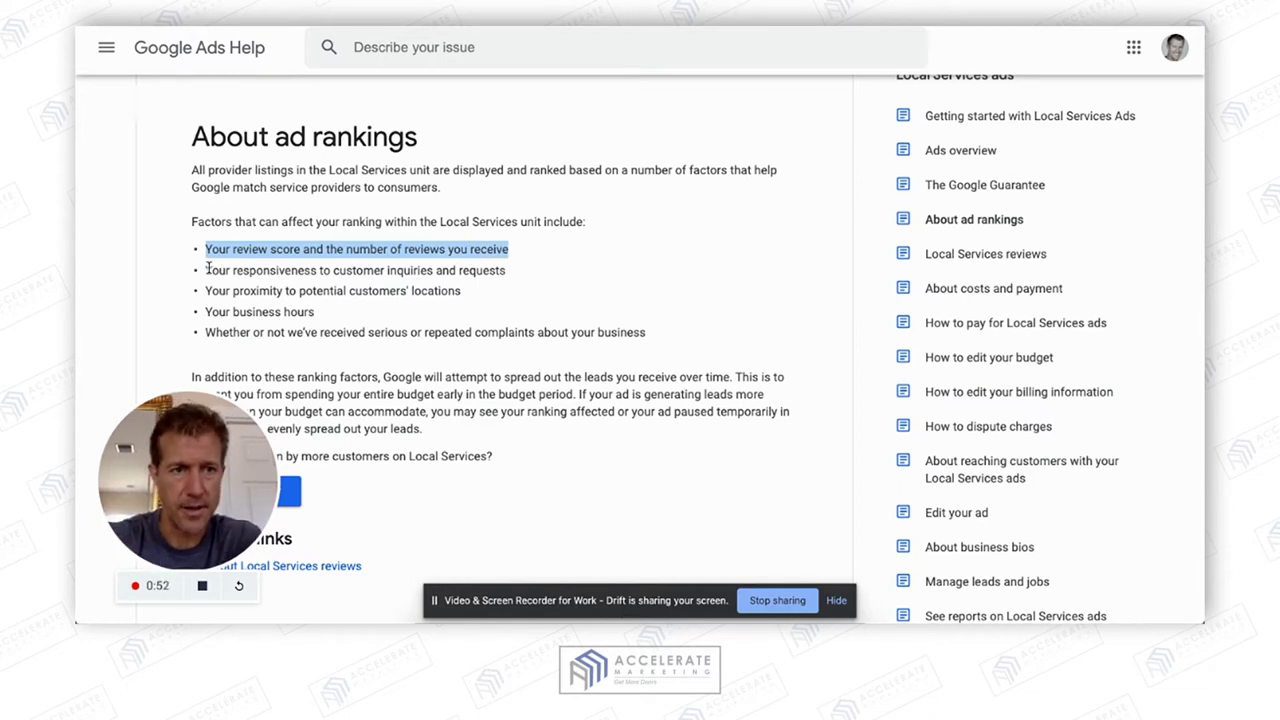
{"action": "left_click_drag", "start_coordinate": [206, 270], "coordinate": [508, 276]}
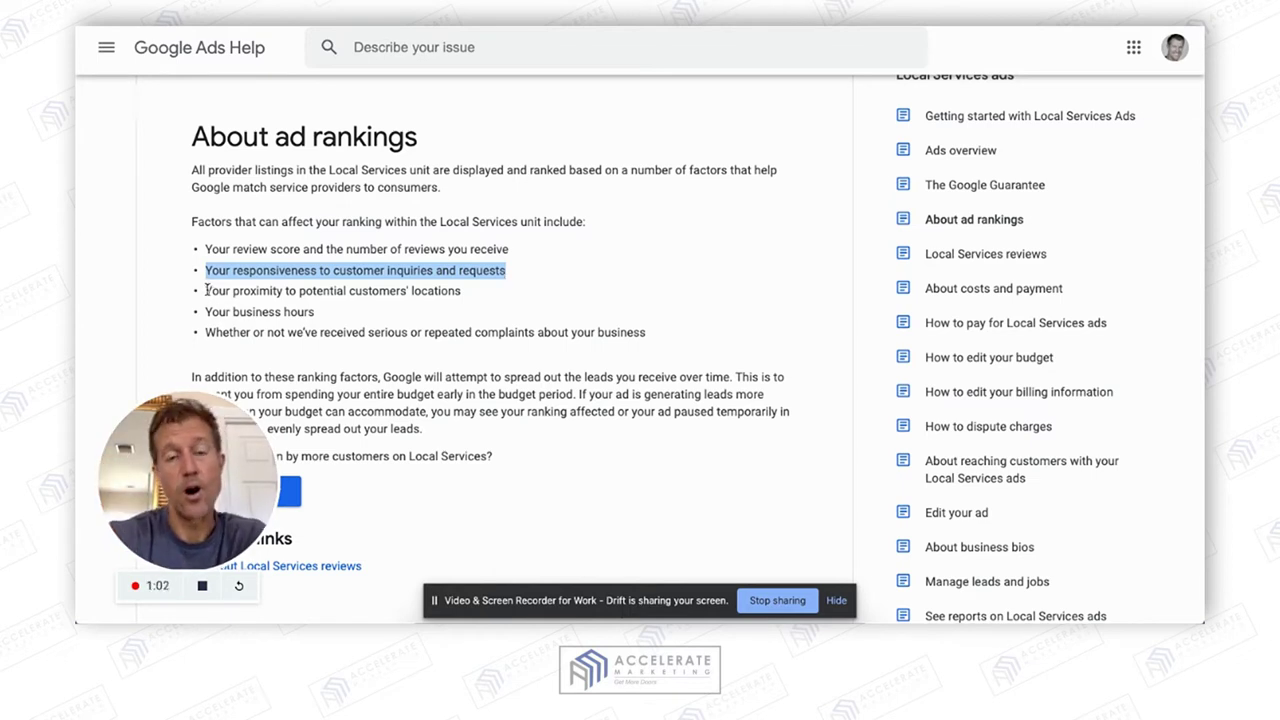
{"action": "left_click_drag", "start_coordinate": [208, 289], "coordinate": [465, 296]}
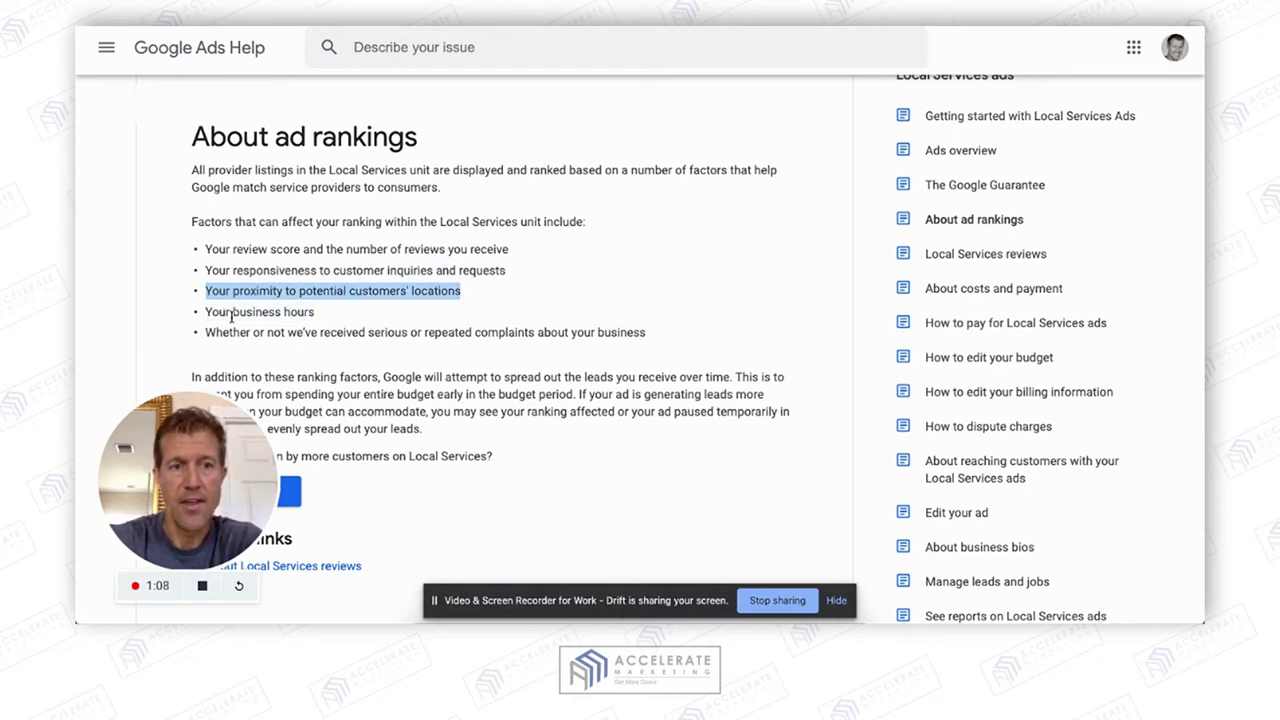
{"action": "left_click_drag", "start_coordinate": [205, 311], "coordinate": [316, 313]}
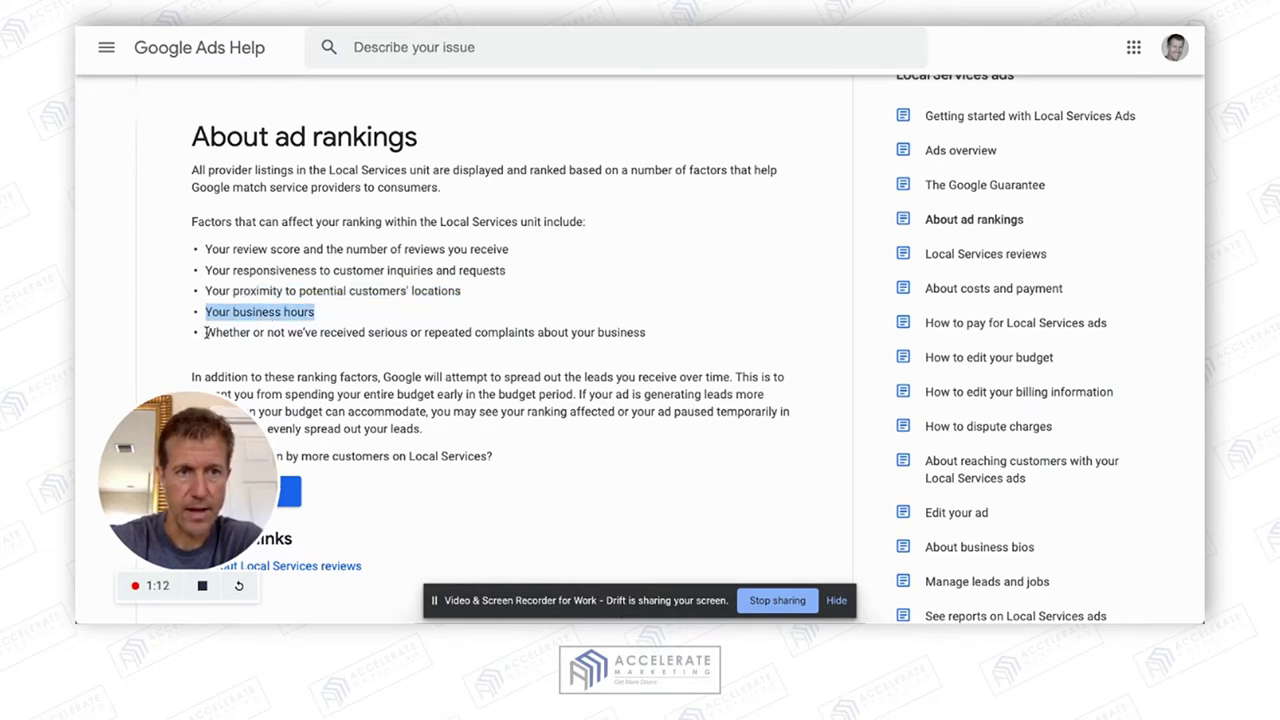
{"action": "left_click_drag", "start_coordinate": [205, 333], "coordinate": [470, 333]}
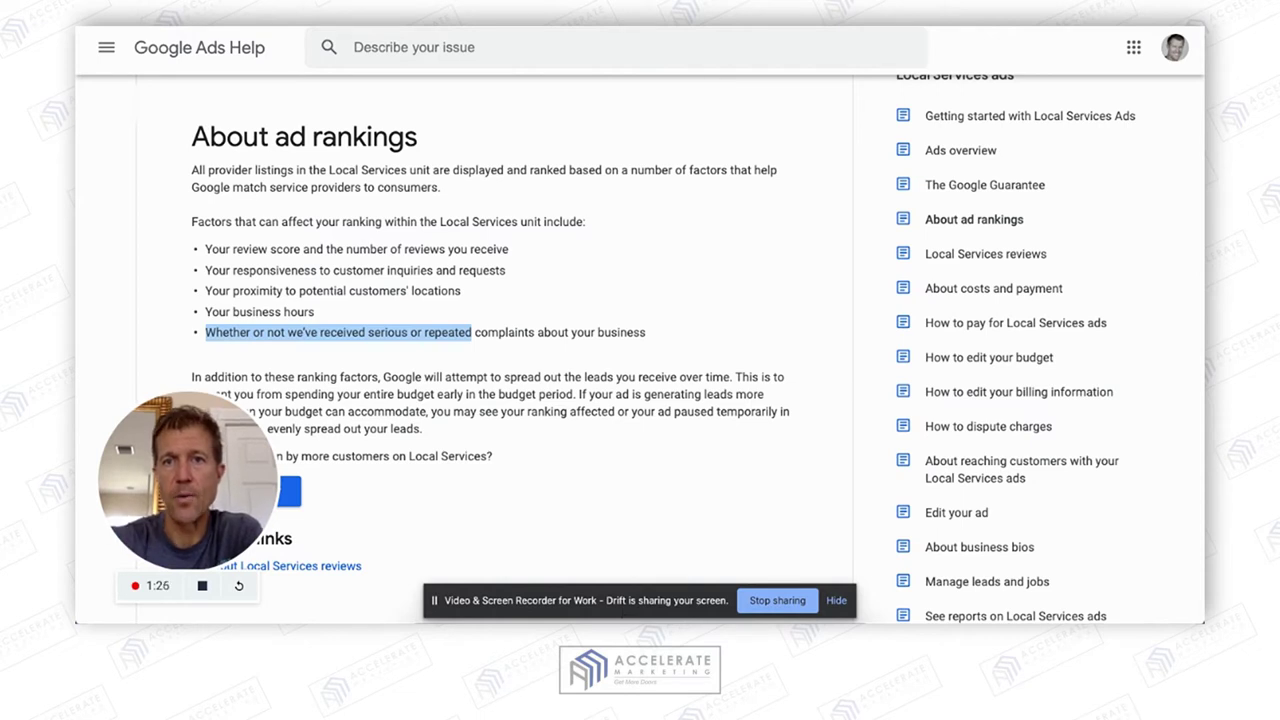
Switch to the Local Services Leads page and list the active leads.
{"action": "key", "text": "ctrl+Tab"}
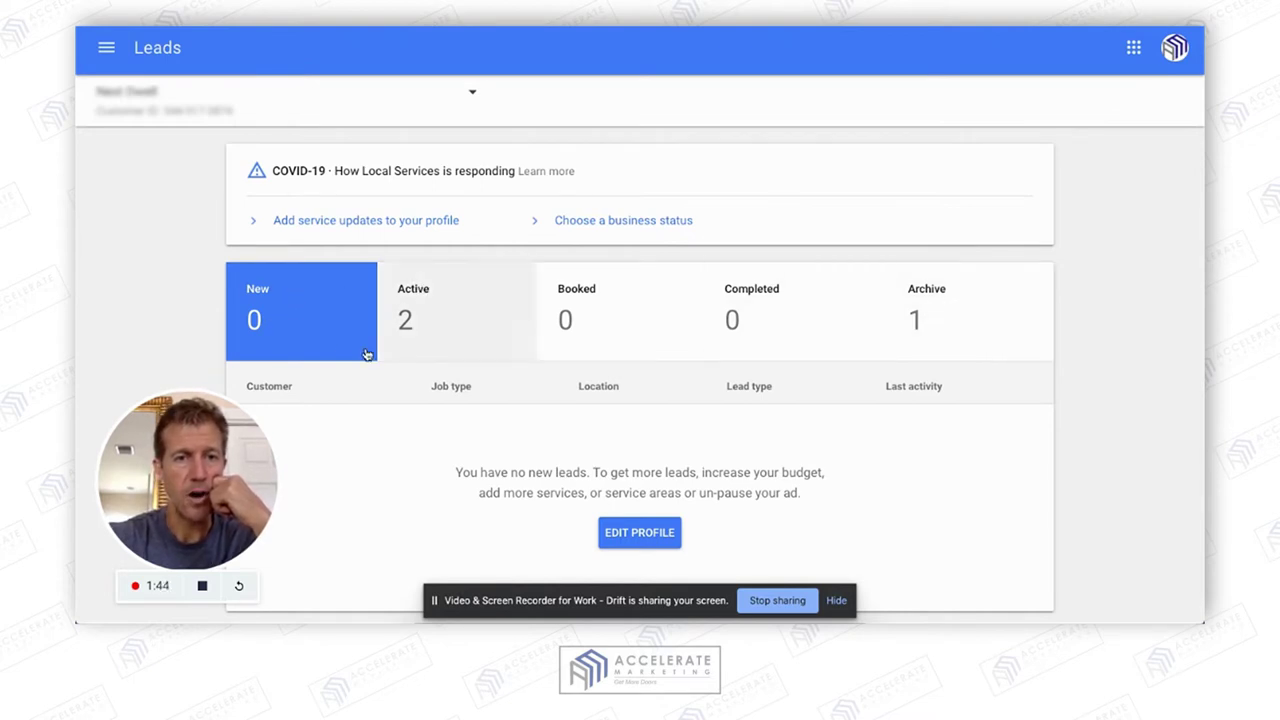
{"action": "left_click", "coordinate": [471, 304]}
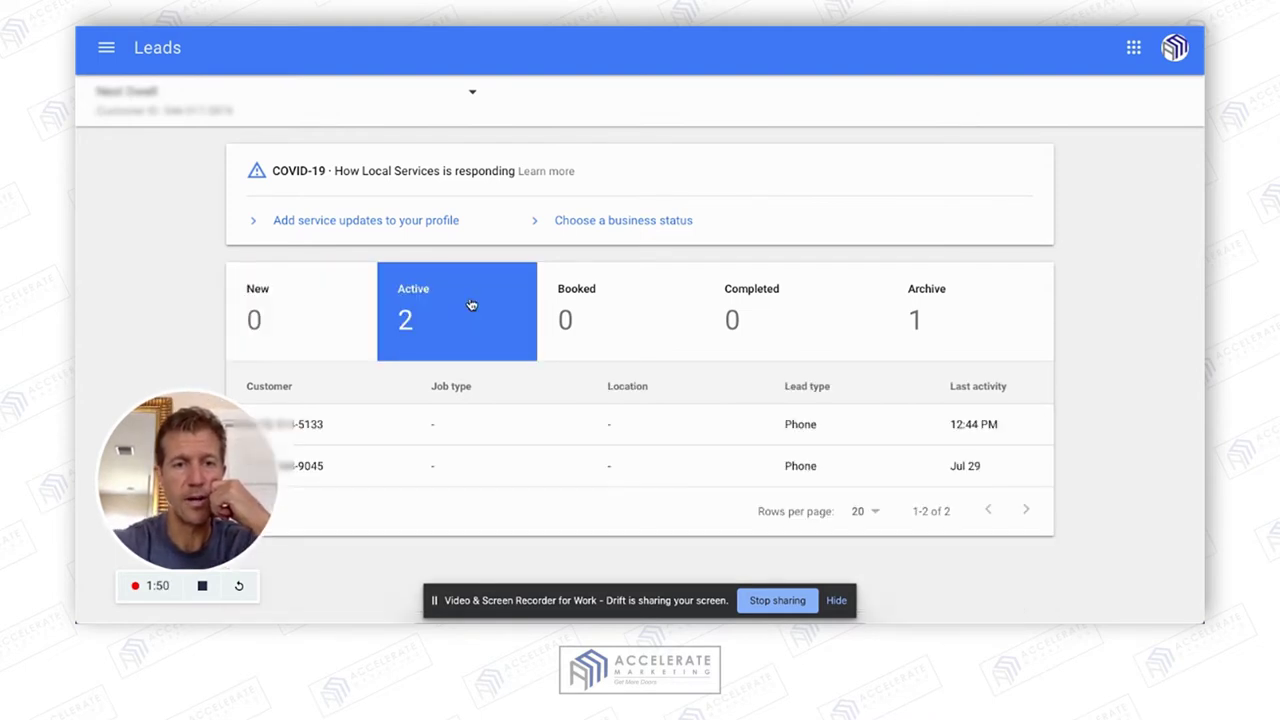
{"action": "left_click_drag", "start_coordinate": [207, 467], "coordinate": [184, 295]}
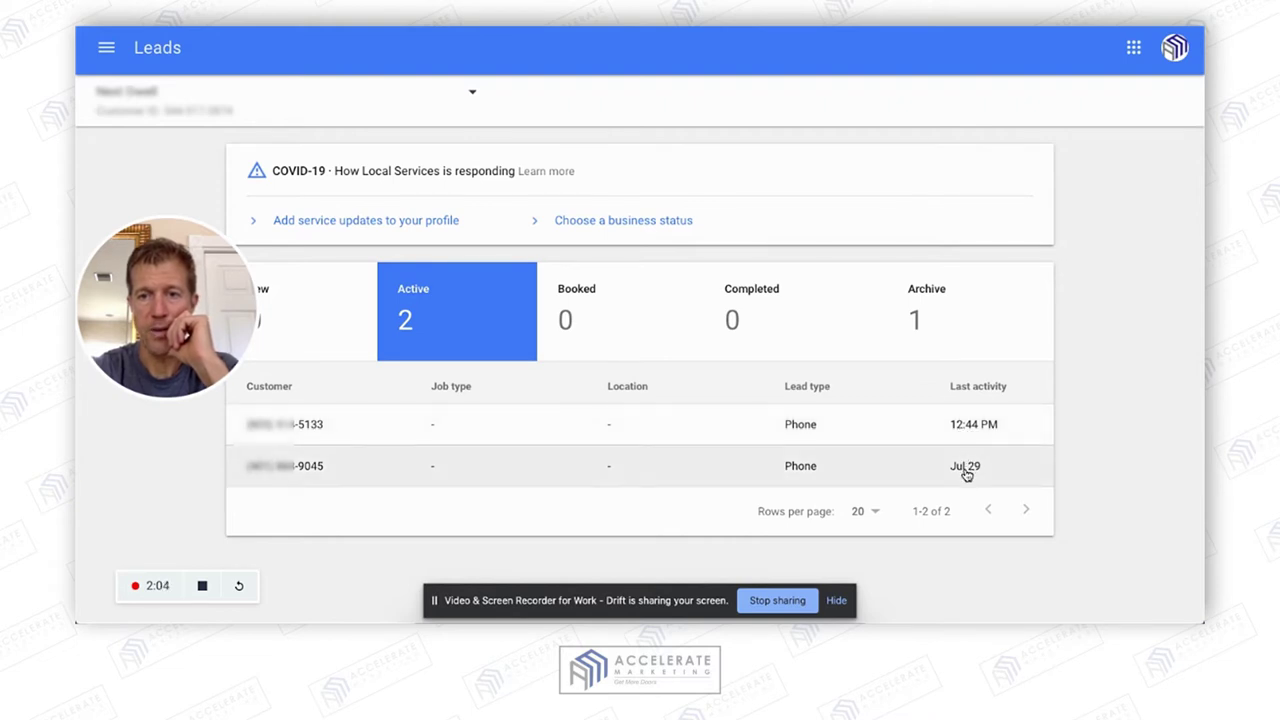
Open the Jul 29 active lead, show its call recording, and highlight the charge notice and the customer's phone number.
{"action": "left_click", "coordinate": [896, 472]}
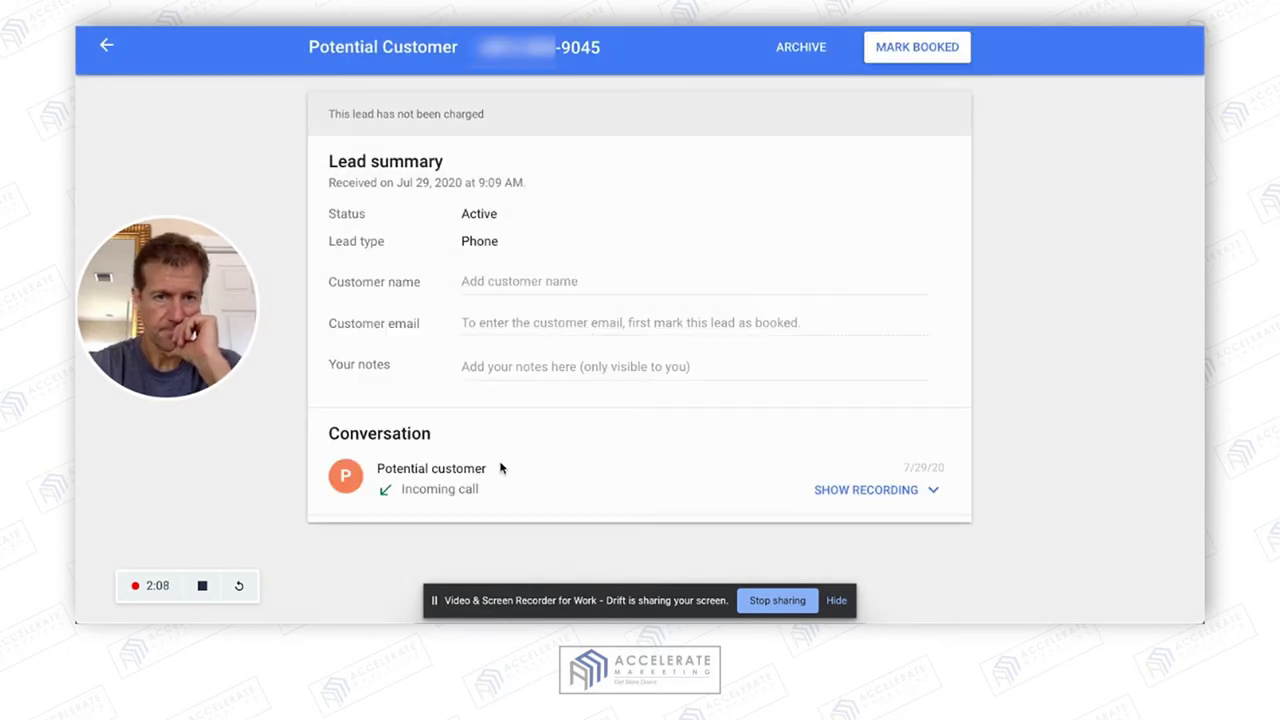
{"action": "left_click", "coordinate": [855, 490]}
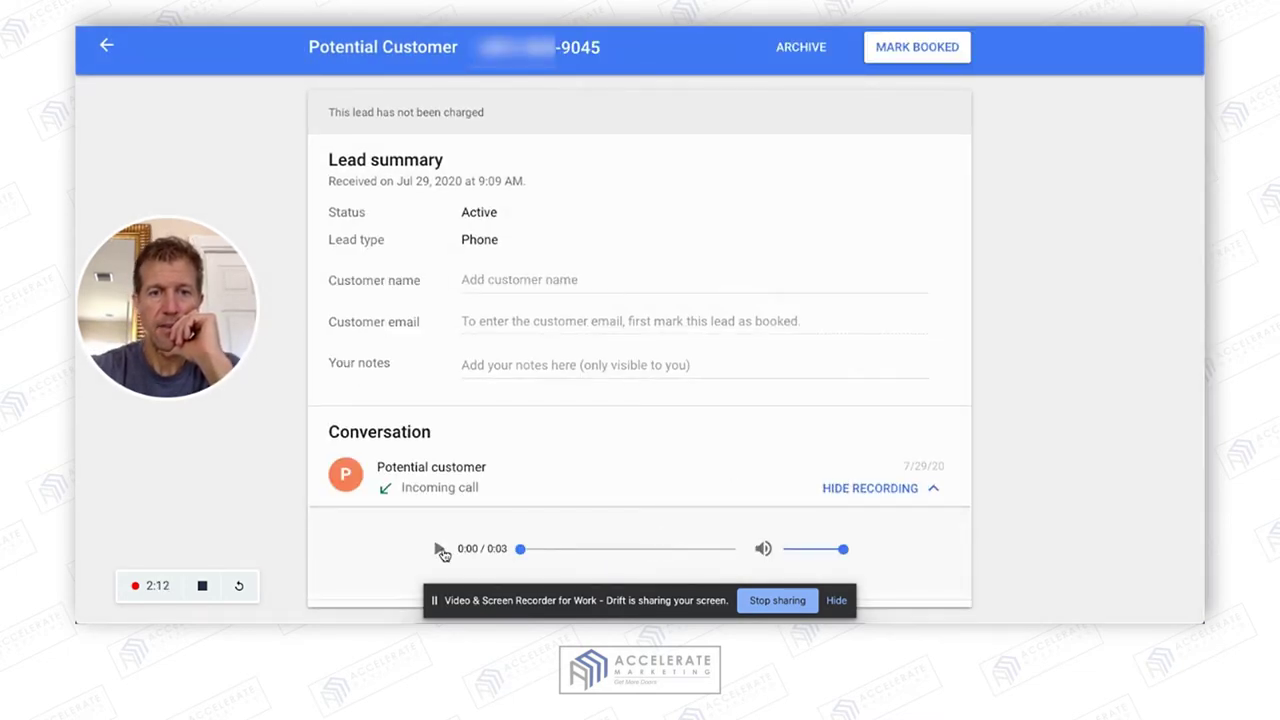
{"action": "triple_click", "coordinate": [367, 114]}
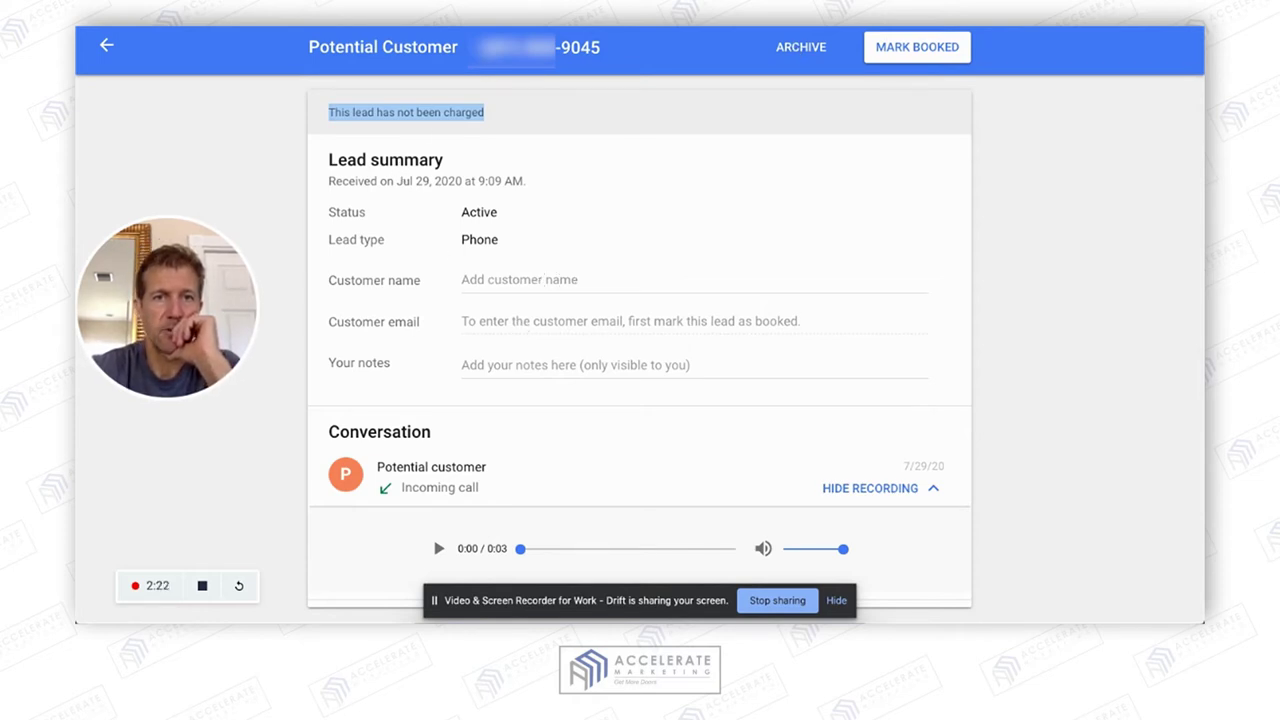
{"action": "left_click_drag", "start_coordinate": [478, 47], "coordinate": [598, 40]}
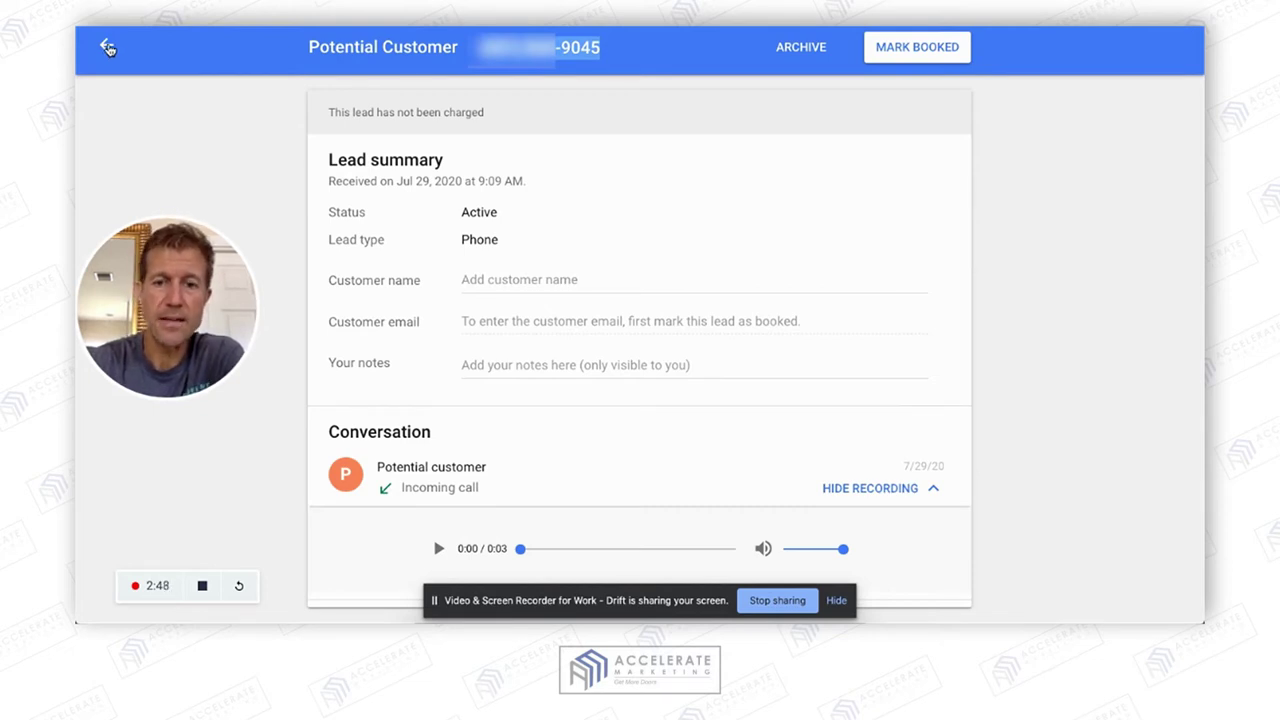
Return to the leads list, open the archived phone lead and show its call recording.
{"action": "left_click", "coordinate": [108, 47]}
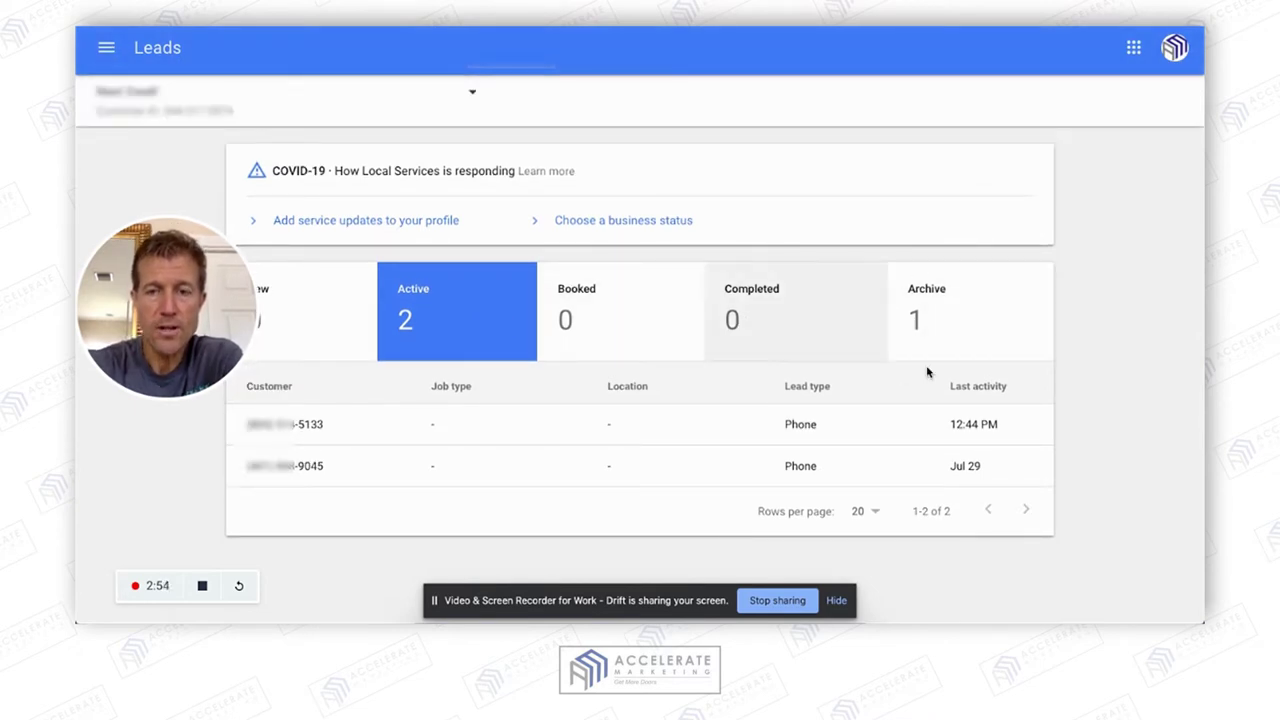
{"action": "left_click", "coordinate": [944, 307]}
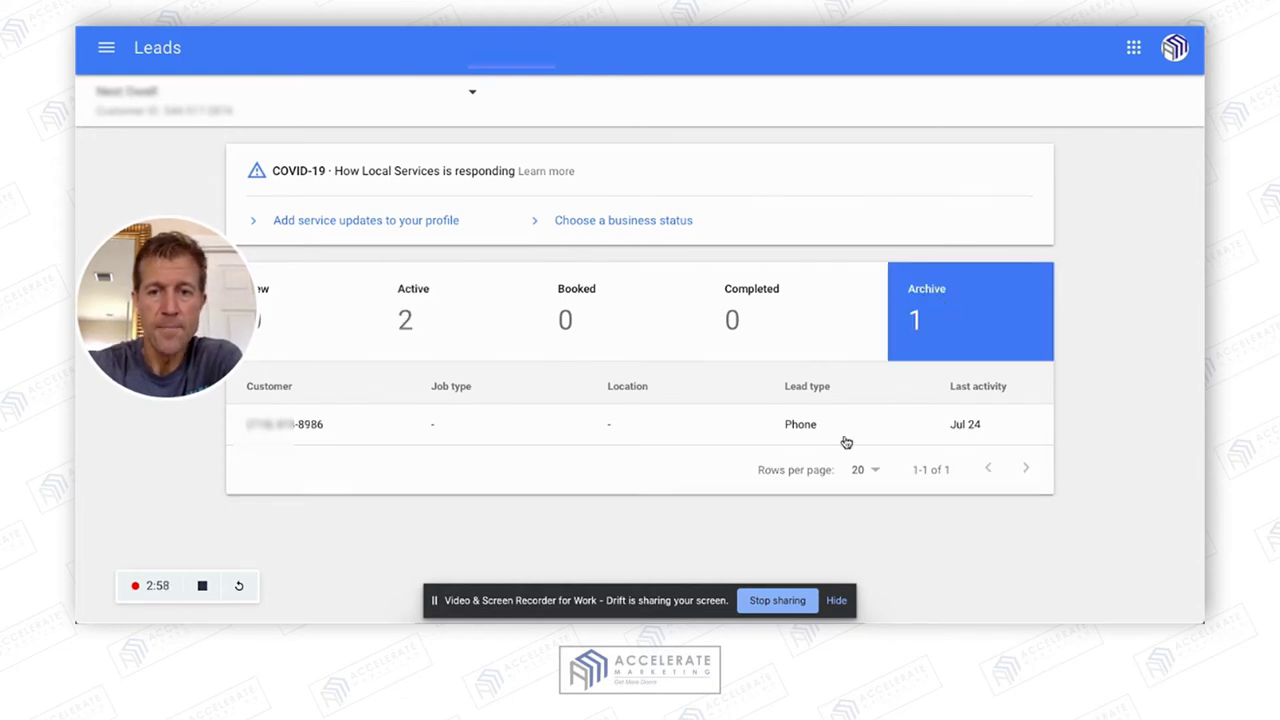
{"action": "left_click", "coordinate": [966, 428]}
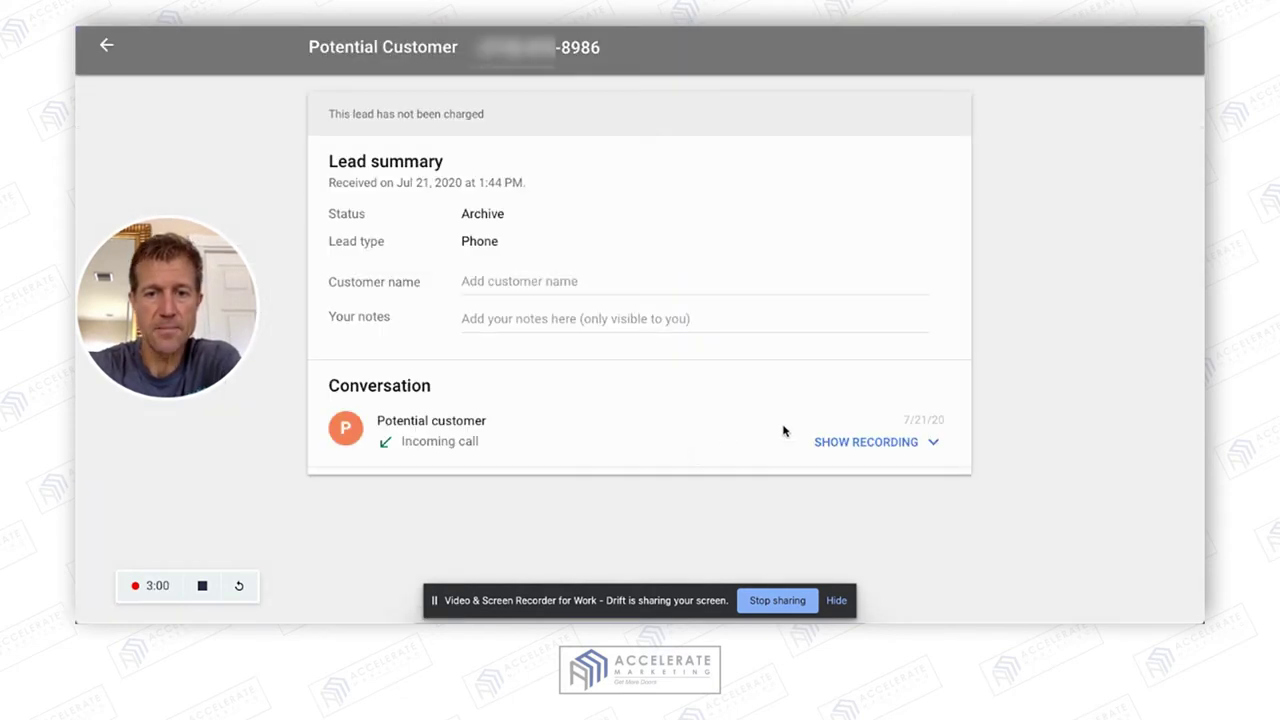
{"action": "left_click", "coordinate": [845, 443]}
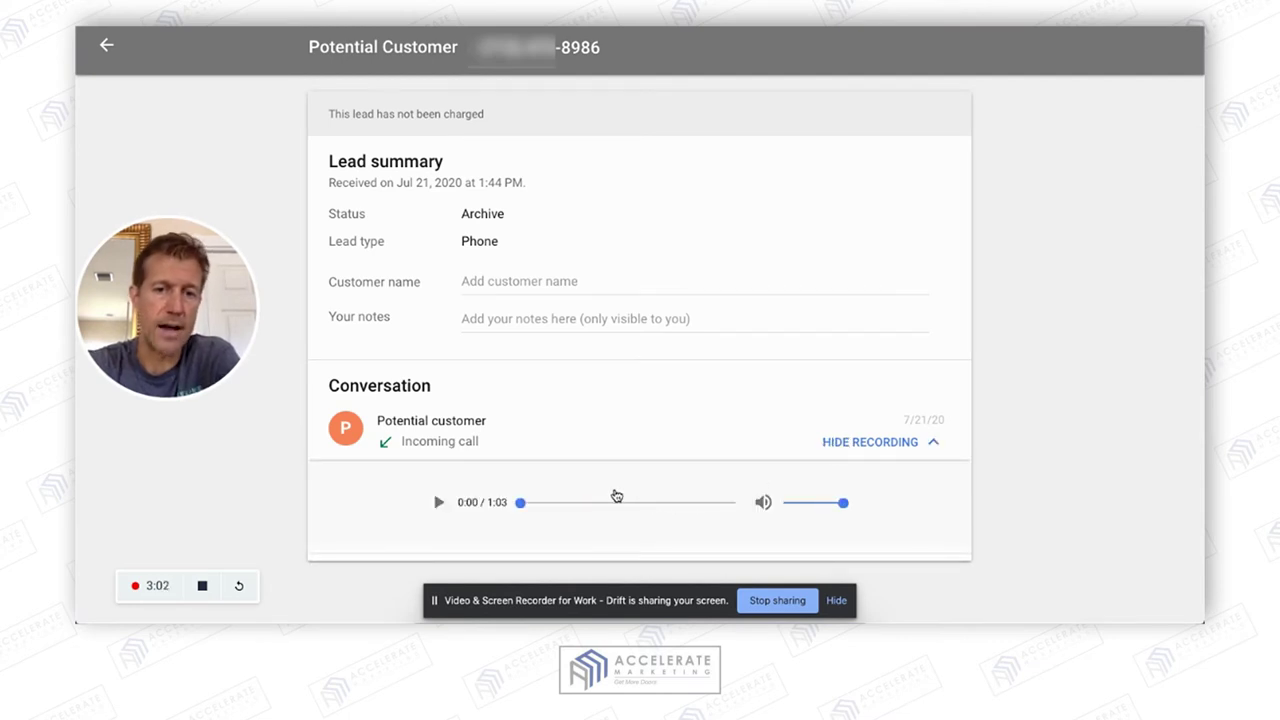
Play the archived lead's recording briefly and pause it, highlight the charge notice, and return to the leads list.
{"action": "left_click", "coordinate": [437, 508]}
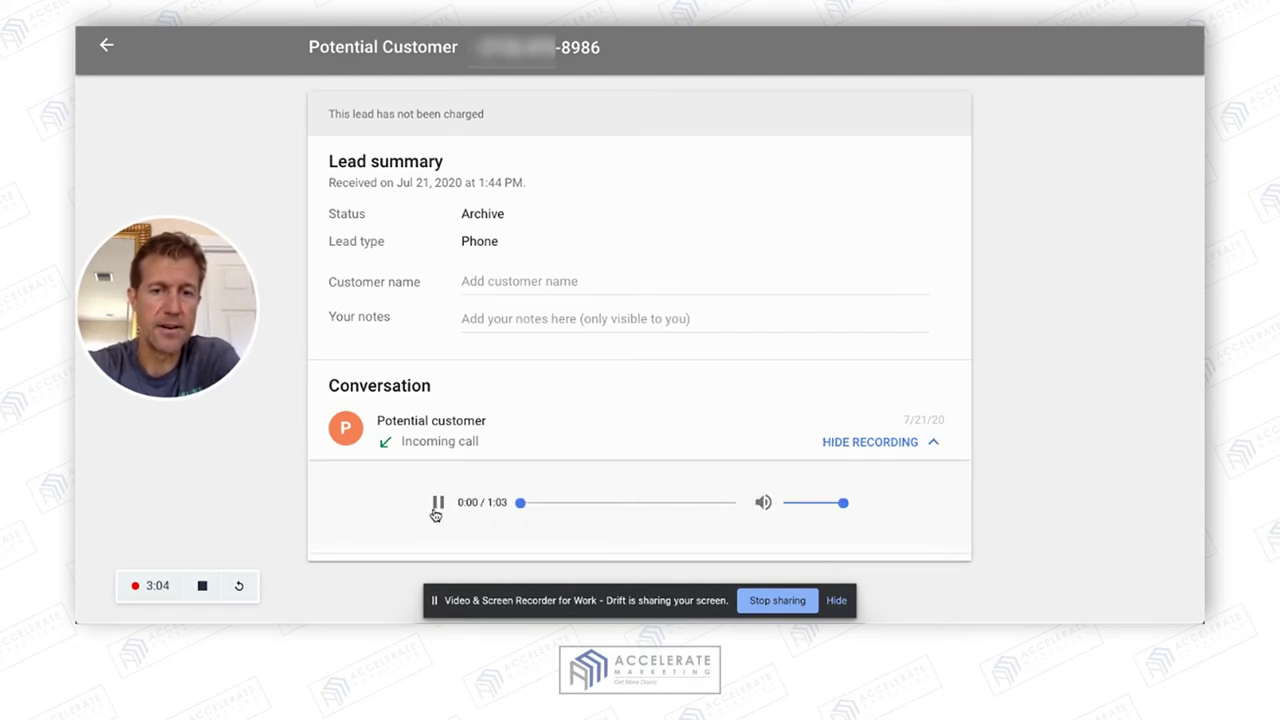
{"action": "left_click", "coordinate": [438, 508]}
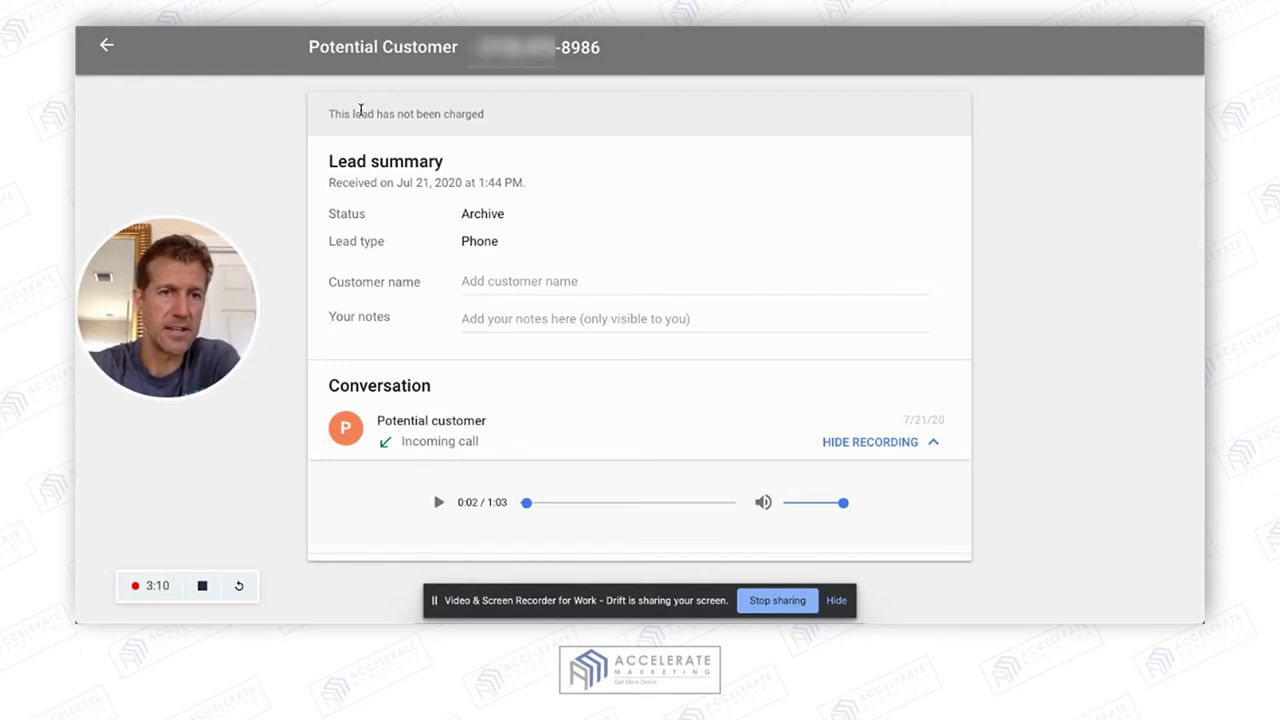
{"action": "triple_click", "coordinate": [361, 111]}
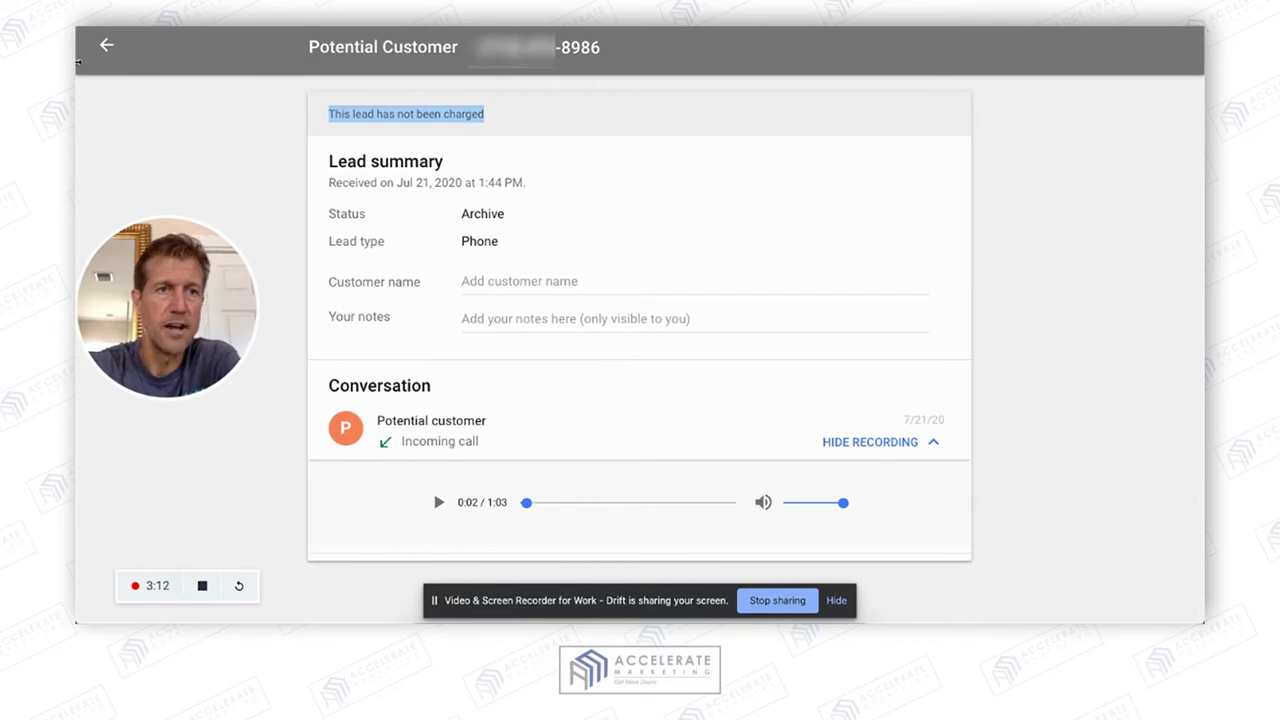
{"action": "left_click", "coordinate": [106, 45]}
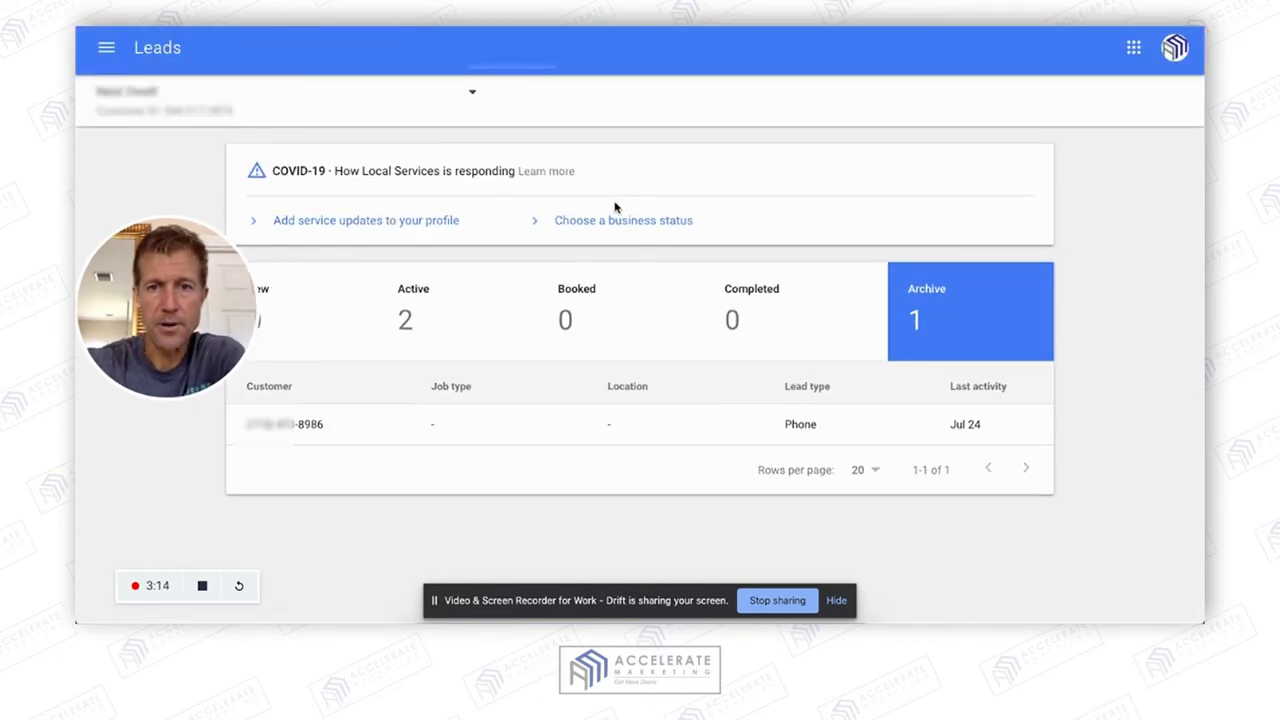
List the active leads again and review the details of the lead received on Jul 29, 2020.
{"action": "left_click", "coordinate": [427, 314]}
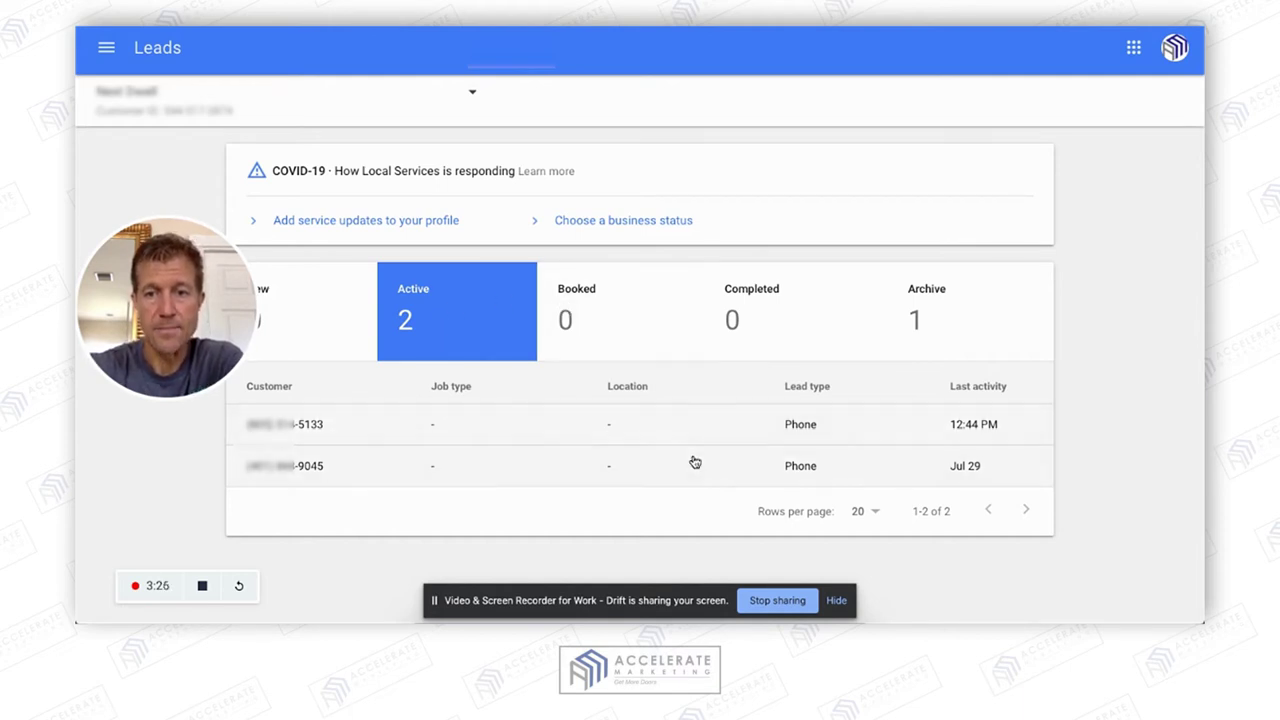
{"action": "left_click", "coordinate": [752, 466]}
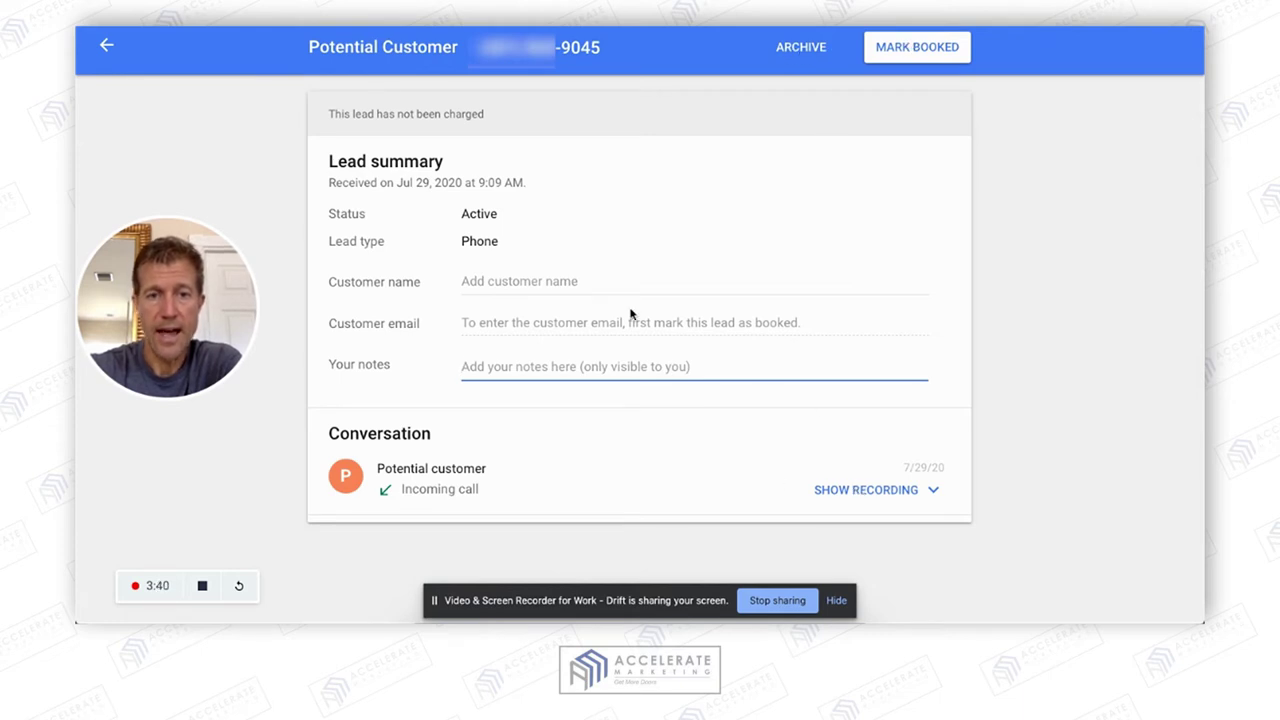
{"action": "left_click", "coordinate": [106, 45]}
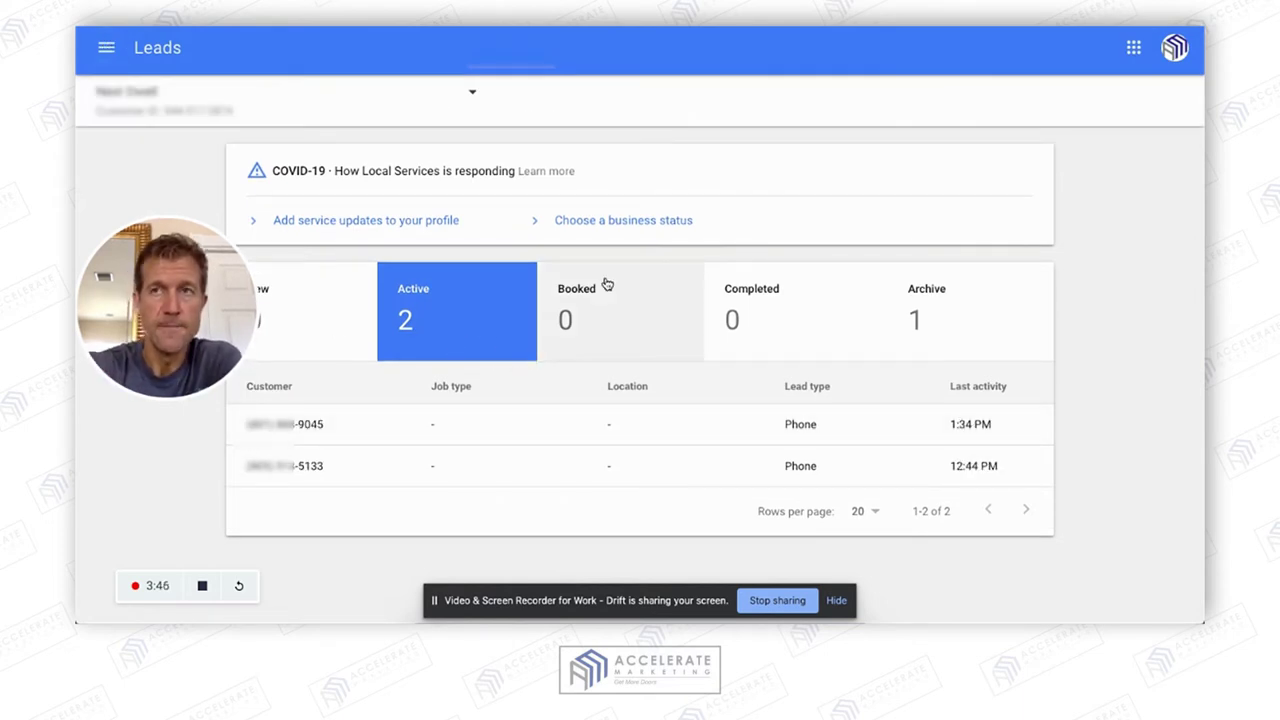
{"action": "left_click", "coordinate": [909, 427]}
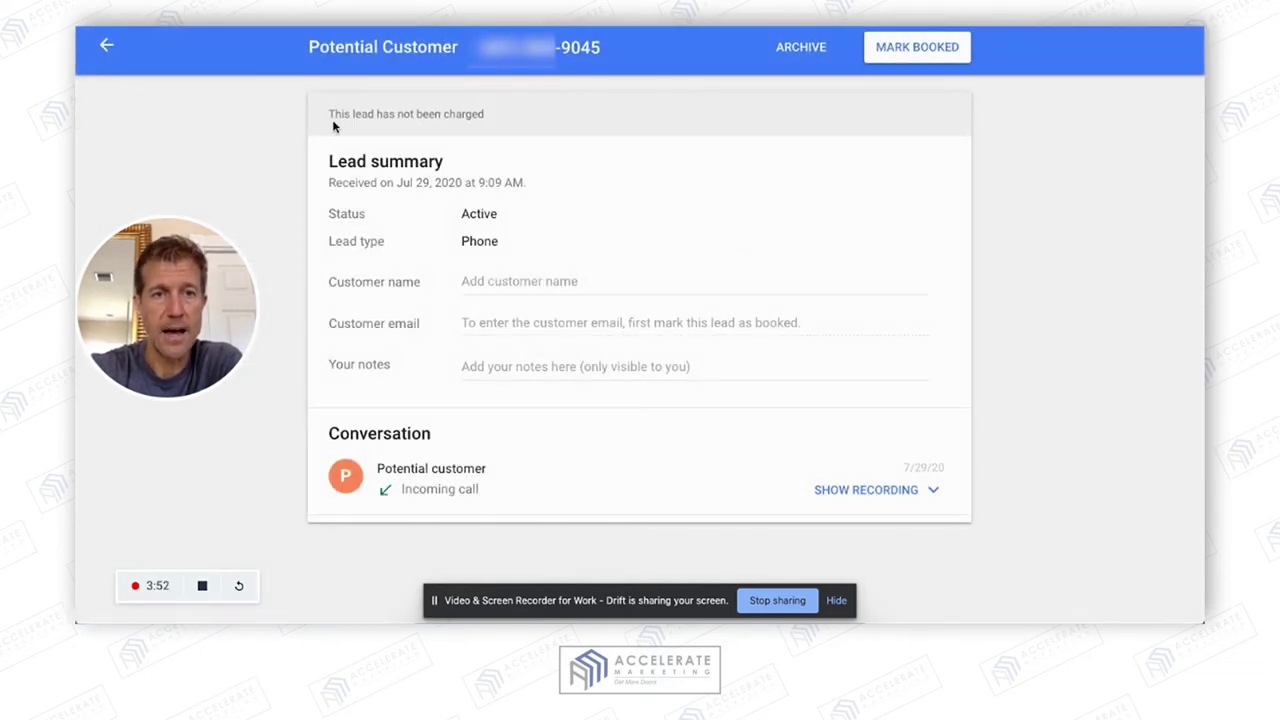
{"action": "left_click", "coordinate": [106, 45]}
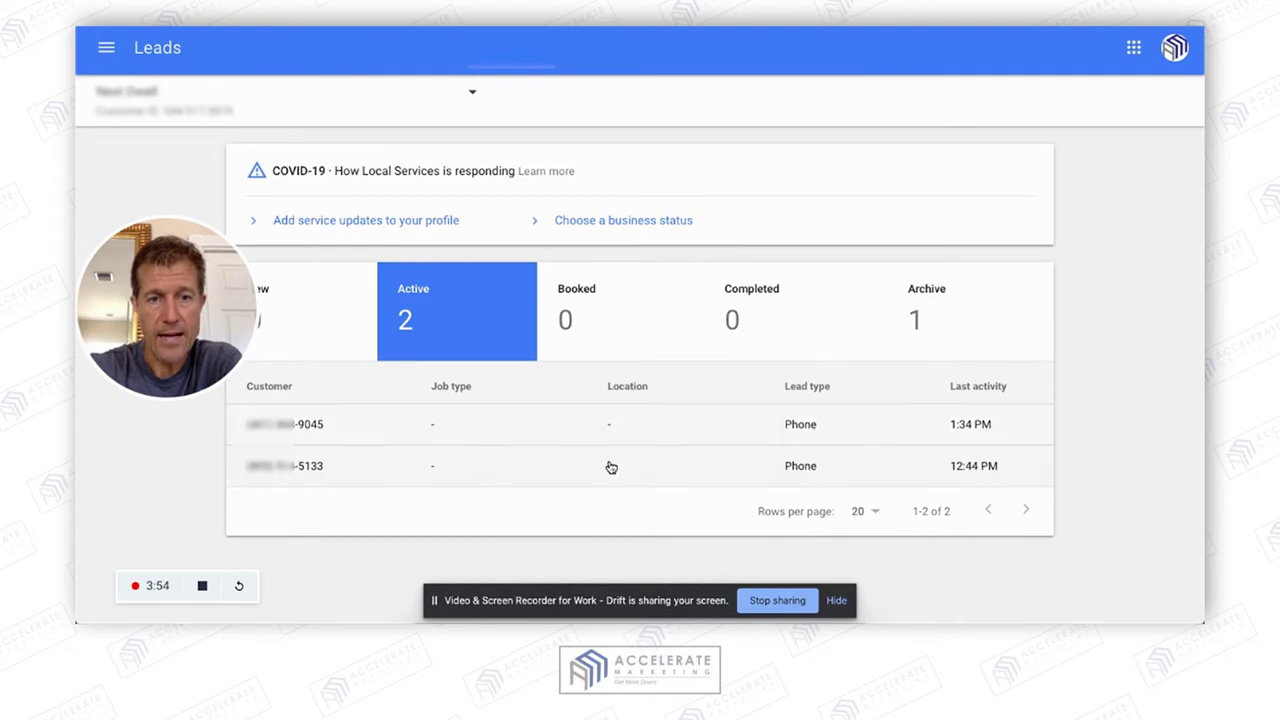
Open the active lead received on Jul 24, 2020, show its call recording and highlight the customer heading.
{"action": "left_click", "coordinate": [736, 480]}
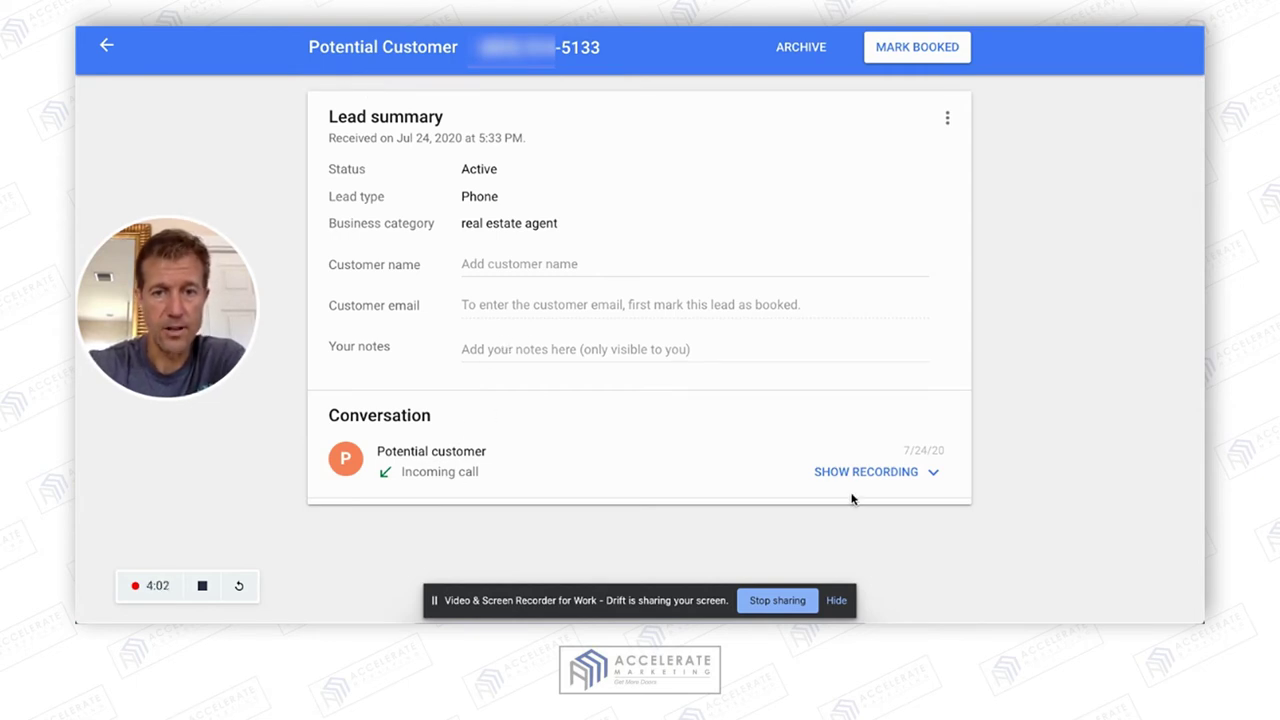
{"action": "left_click", "coordinate": [880, 473]}
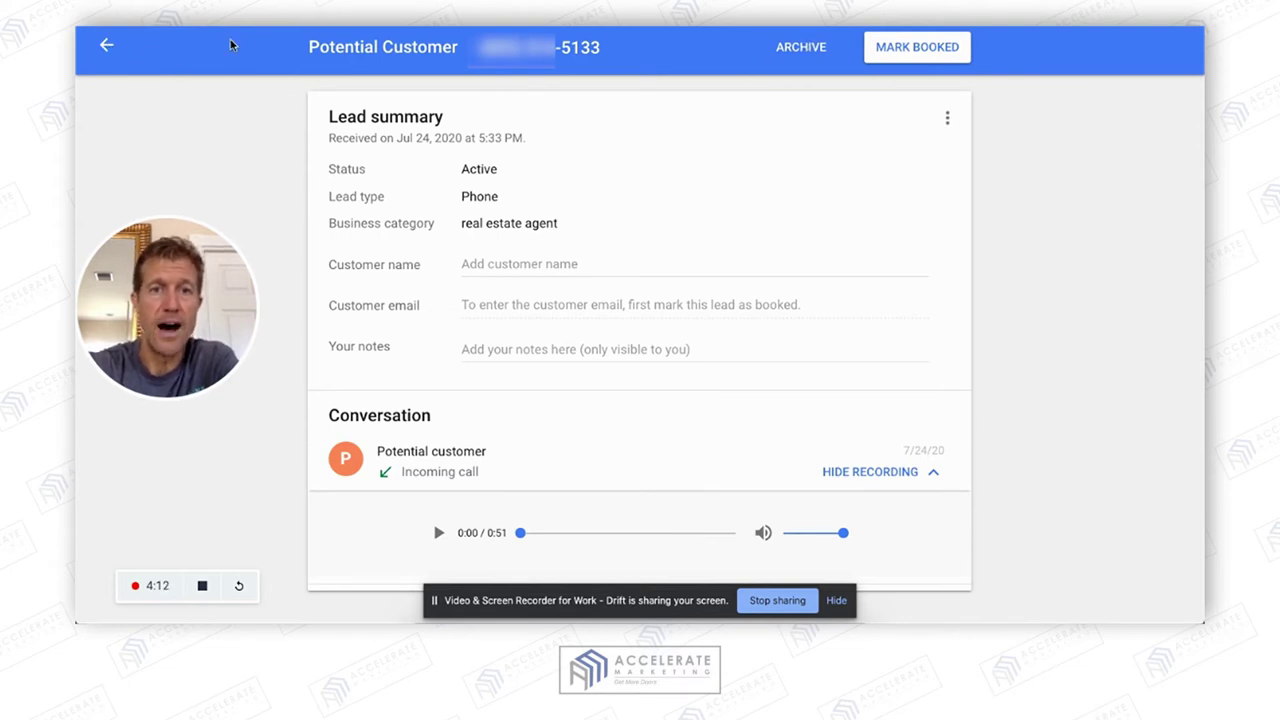
{"action": "left_click_drag", "start_coordinate": [600, 47], "coordinate": [308, 47]}
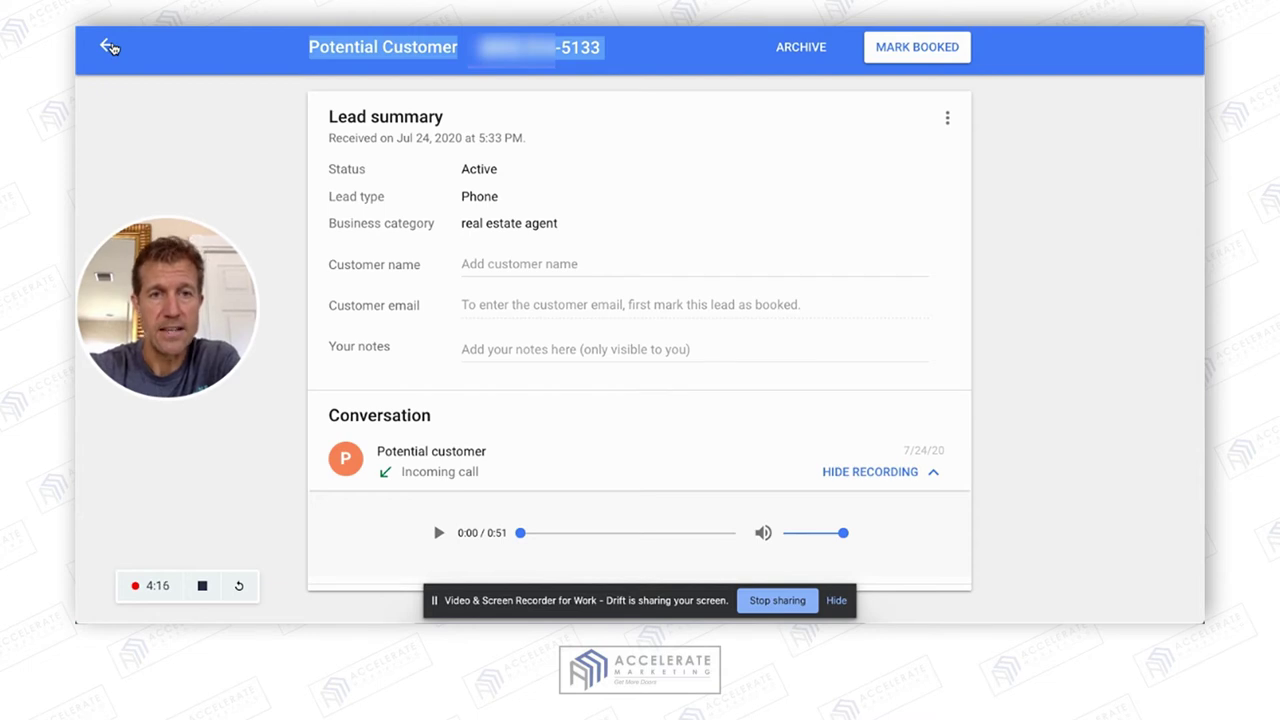
Go back to the active leads, reopen the real estate agent lead and show the additional options for its summary.
{"action": "left_click", "coordinate": [110, 47]}
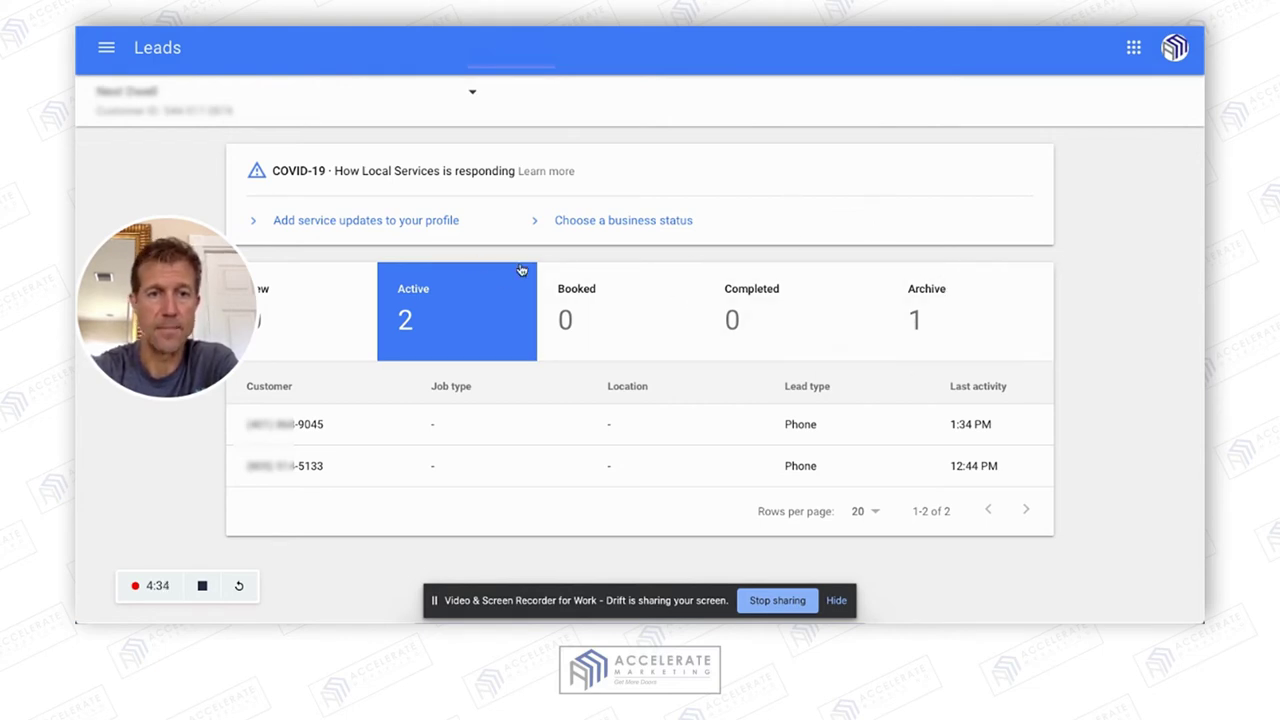
{"action": "left_click", "coordinate": [329, 467]}
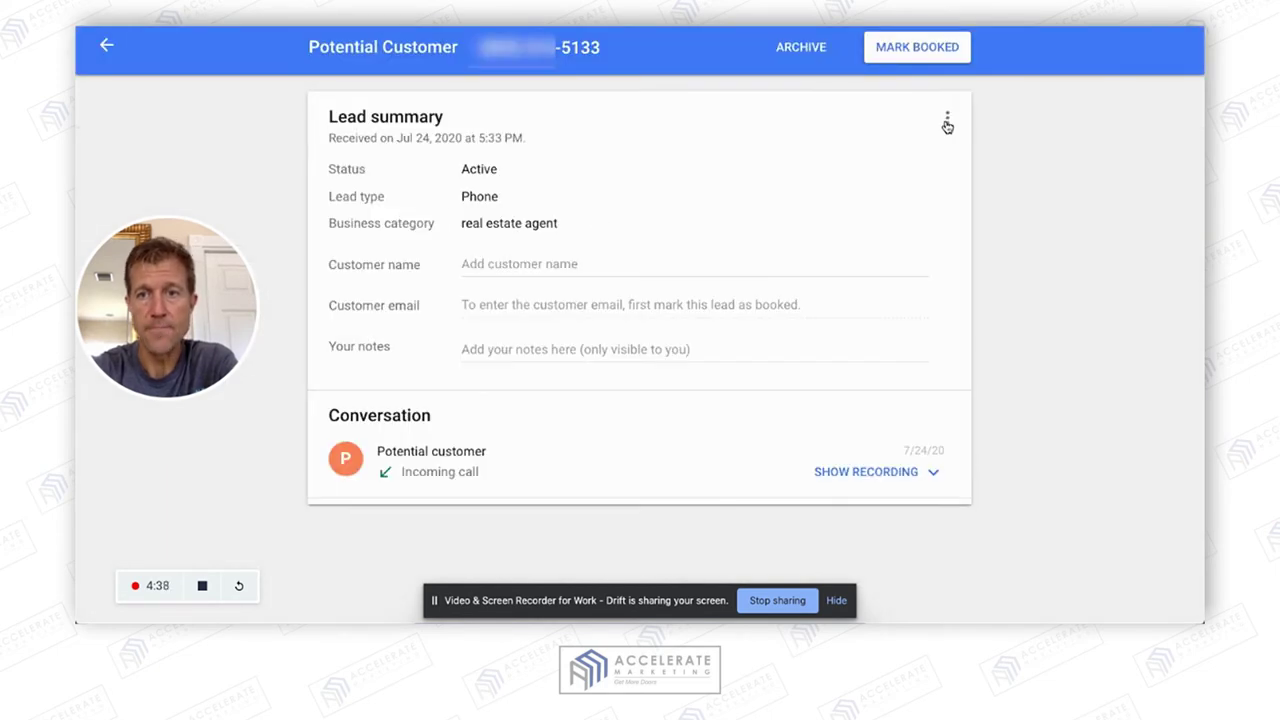
{"action": "left_click", "coordinate": [947, 123]}
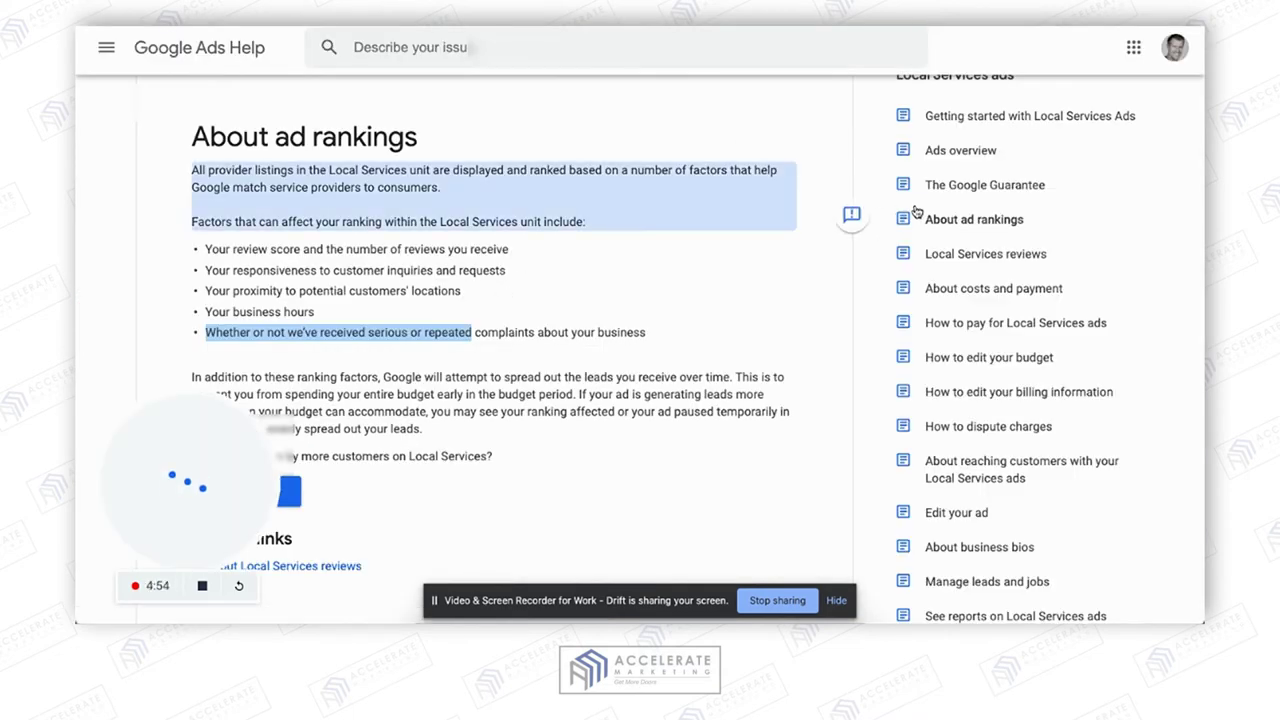
Open the help article about costs and payment and highlight the types of charged leads that are eligible for a credit.
{"action": "left_click", "coordinate": [975, 290]}
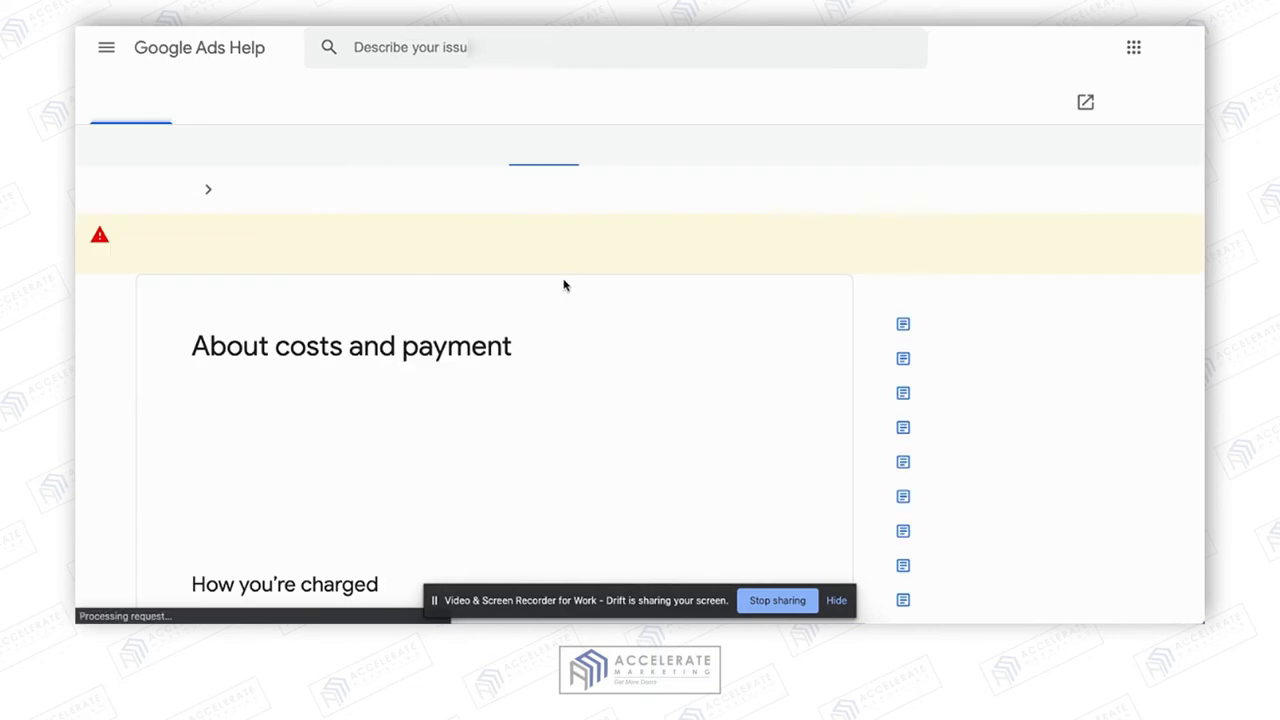
{"action": "scroll", "coordinate": [622, 285], "scroll_direction": "down", "scroll_amount": 3}
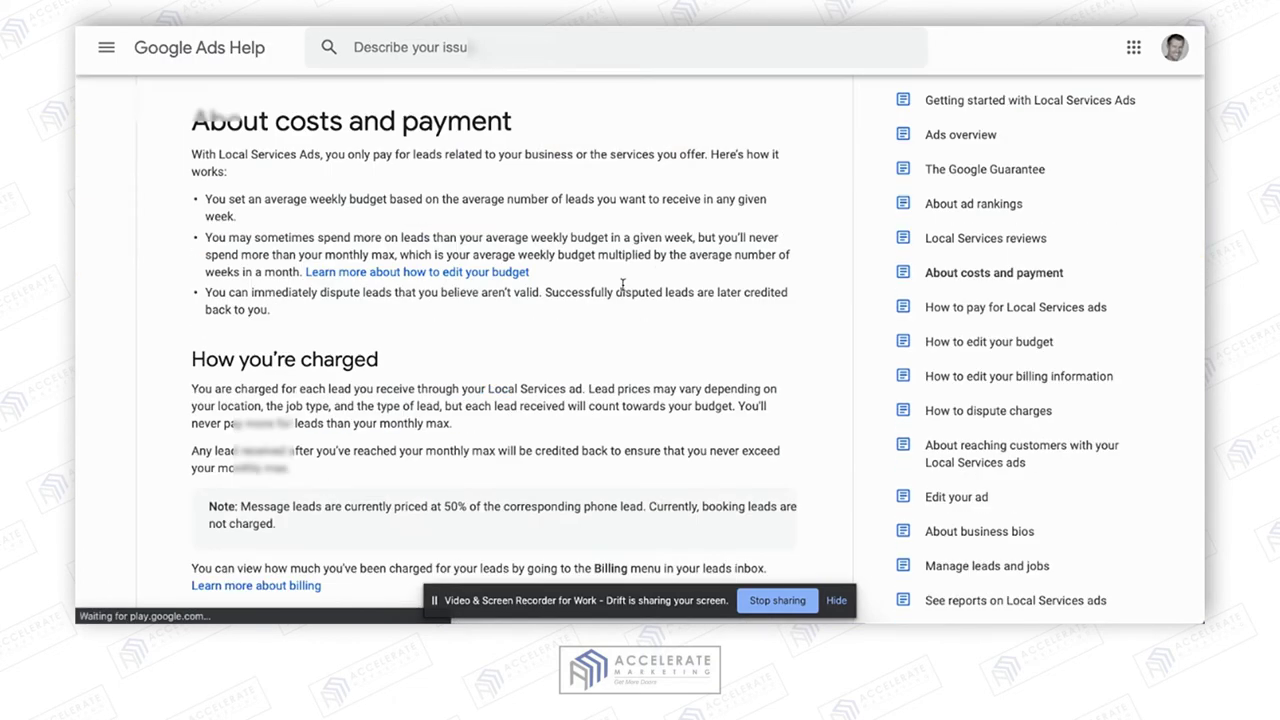
{"action": "scroll", "coordinate": [622, 285], "scroll_direction": "down", "scroll_amount": 5}
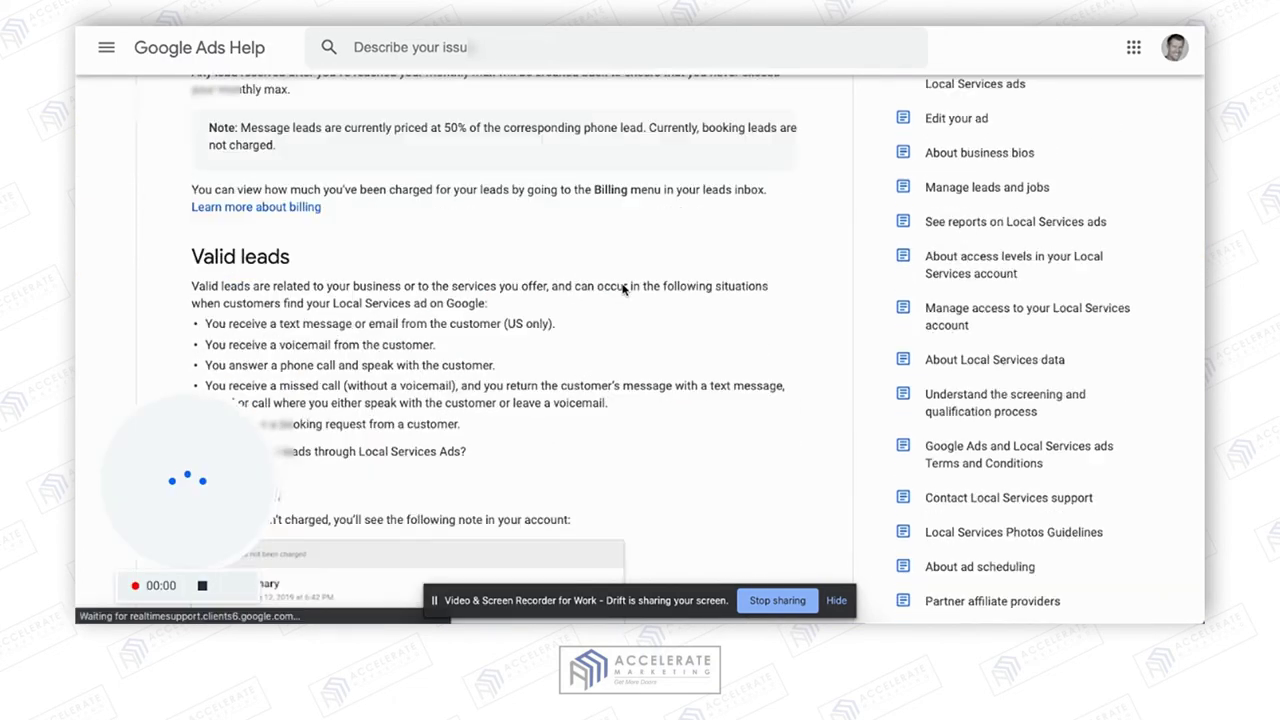
{"action": "scroll", "coordinate": [370, 314], "scroll_direction": "down", "scroll_amount": 5}
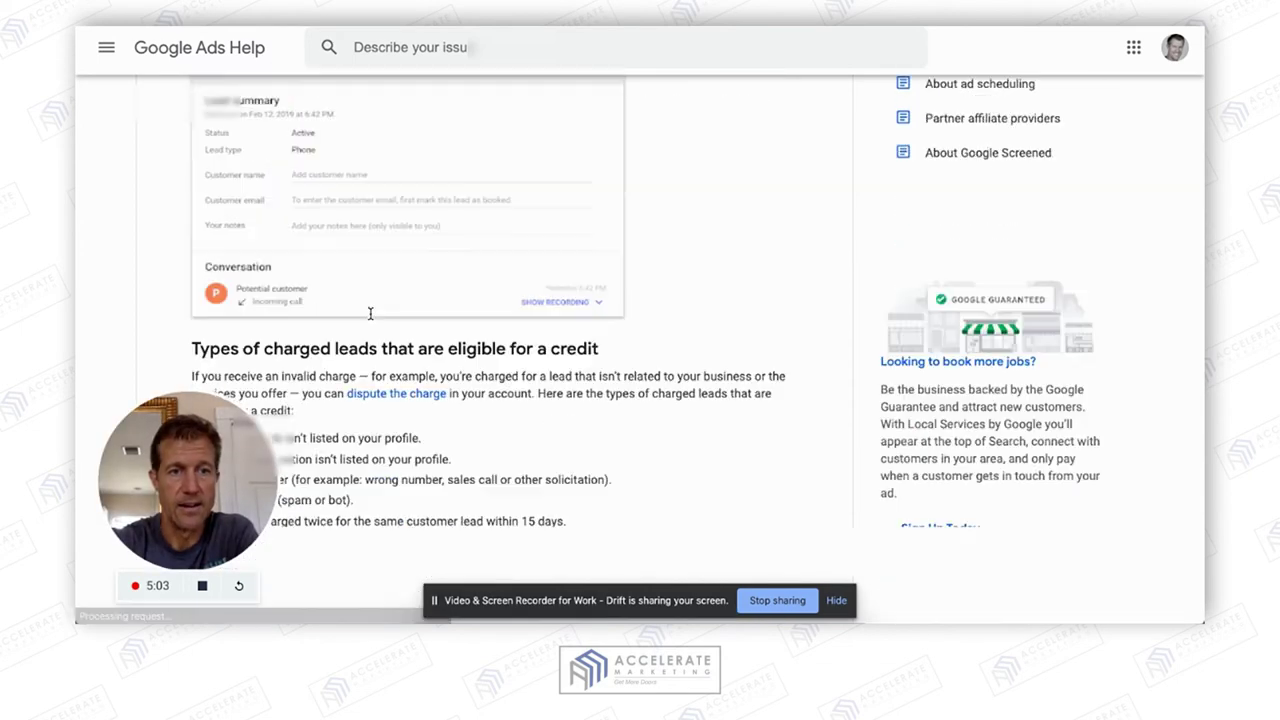
{"action": "scroll", "coordinate": [370, 314], "scroll_direction": "down", "scroll_amount": 2}
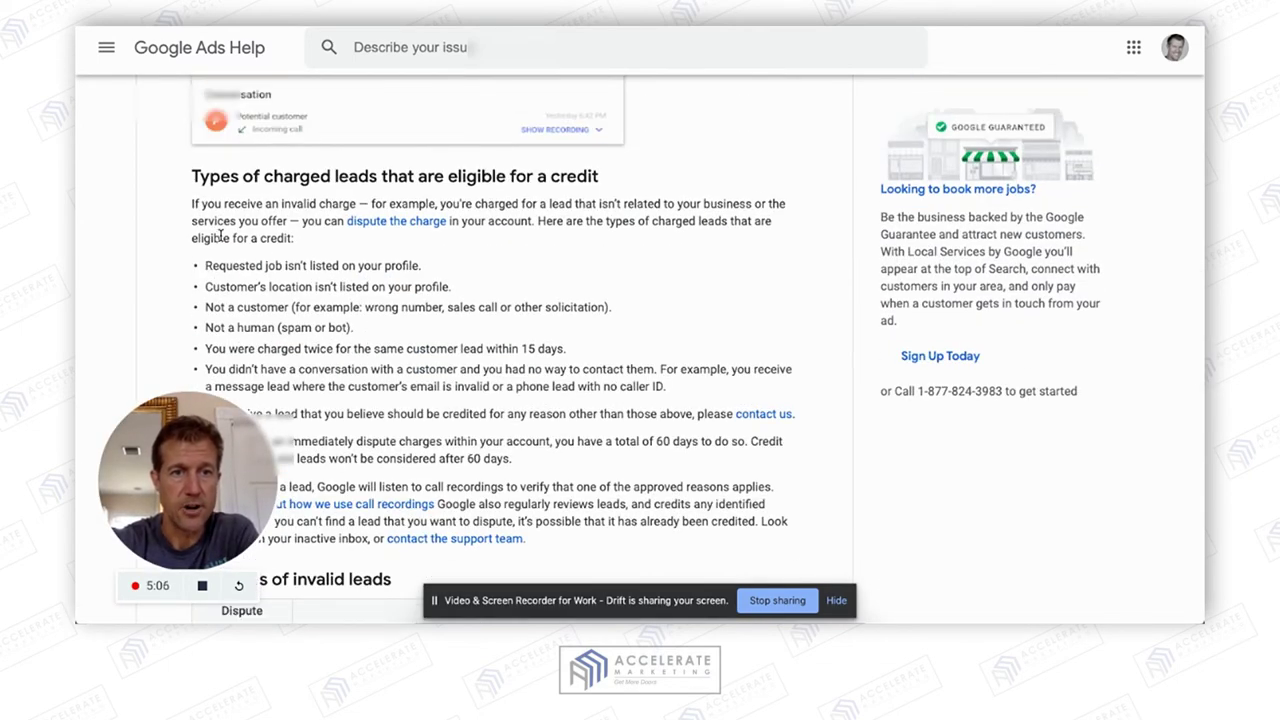
{"action": "scroll", "coordinate": [299, 264], "scroll_direction": "down", "scroll_amount": 1}
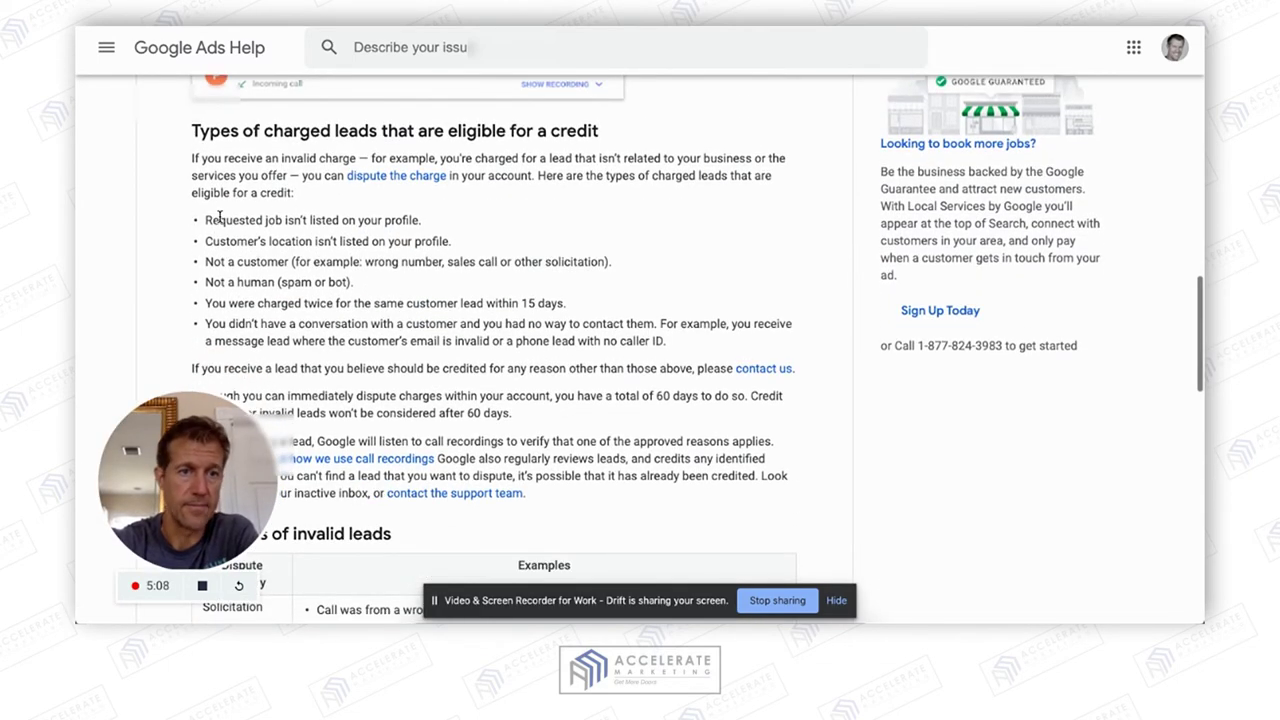
{"action": "left_click_drag", "start_coordinate": [206, 219], "coordinate": [388, 343]}
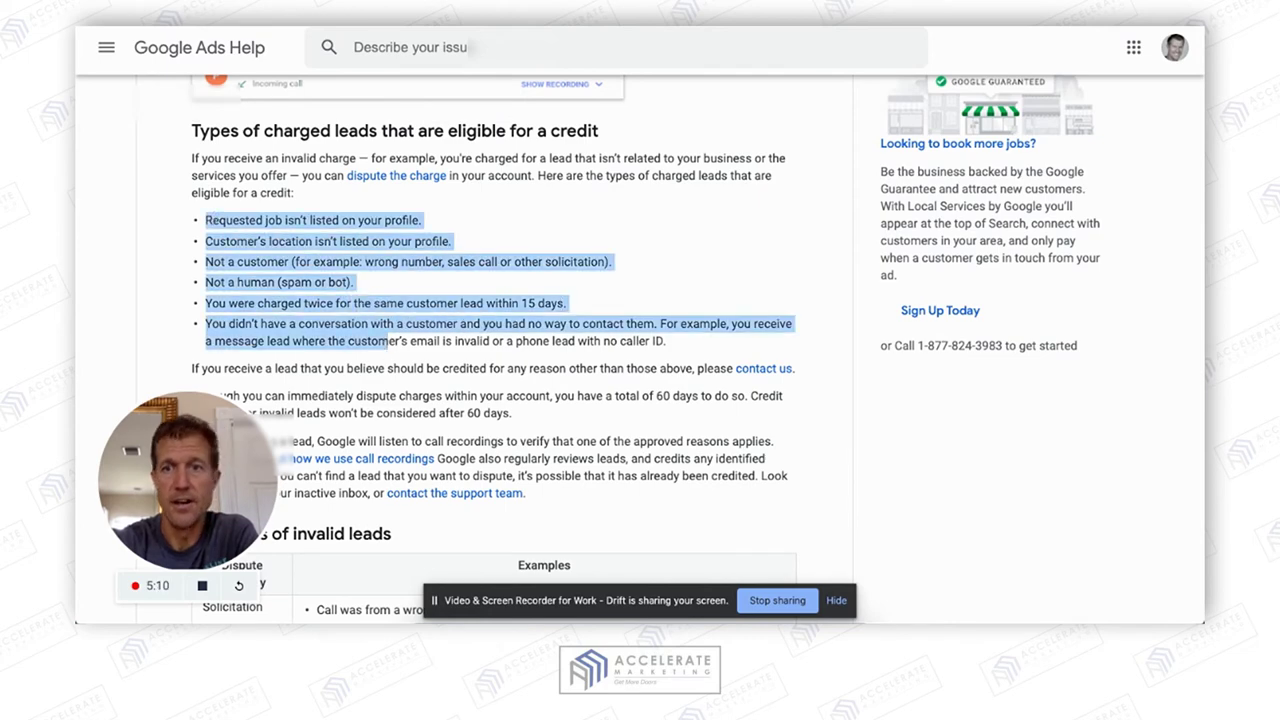
Find the examples of valid leads that won't be credited in the same article and highlight that list.
{"action": "scroll", "coordinate": [548, 284], "scroll_direction": "down", "scroll_amount": 10}
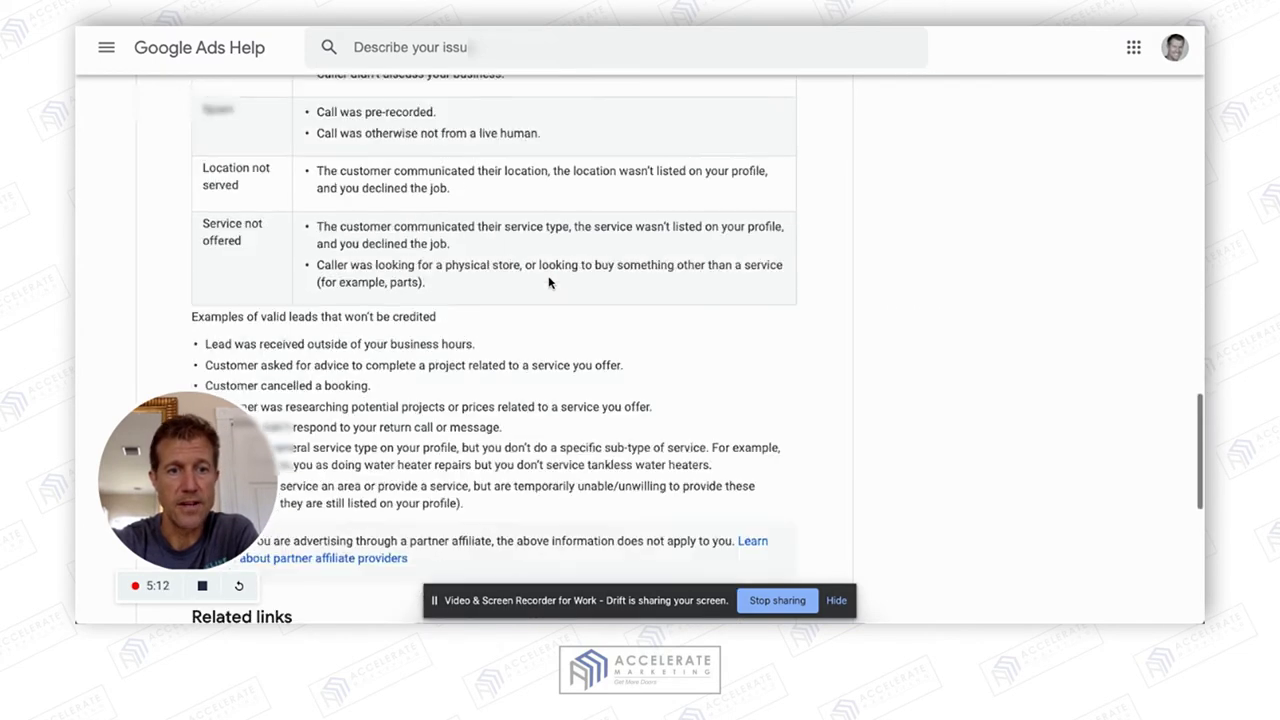
{"action": "scroll", "coordinate": [548, 284], "scroll_direction": "up", "scroll_amount": 1}
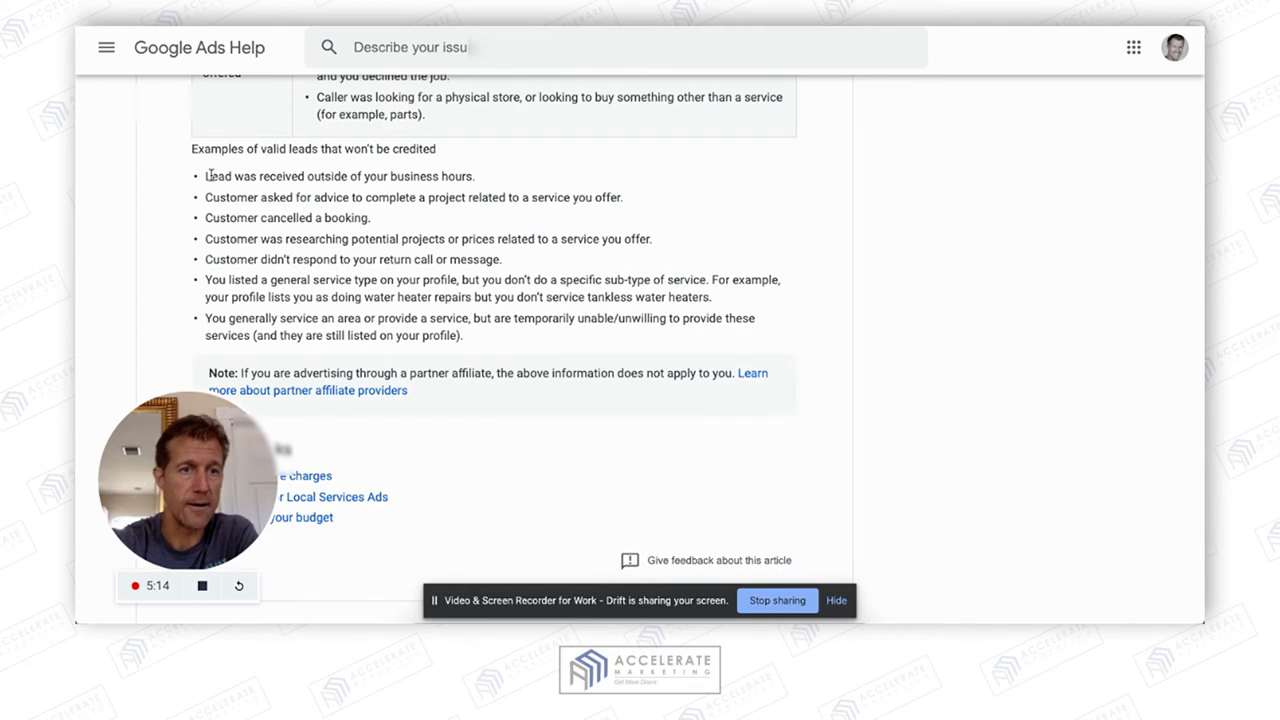
{"action": "left_click_drag", "start_coordinate": [203, 179], "coordinate": [388, 318]}
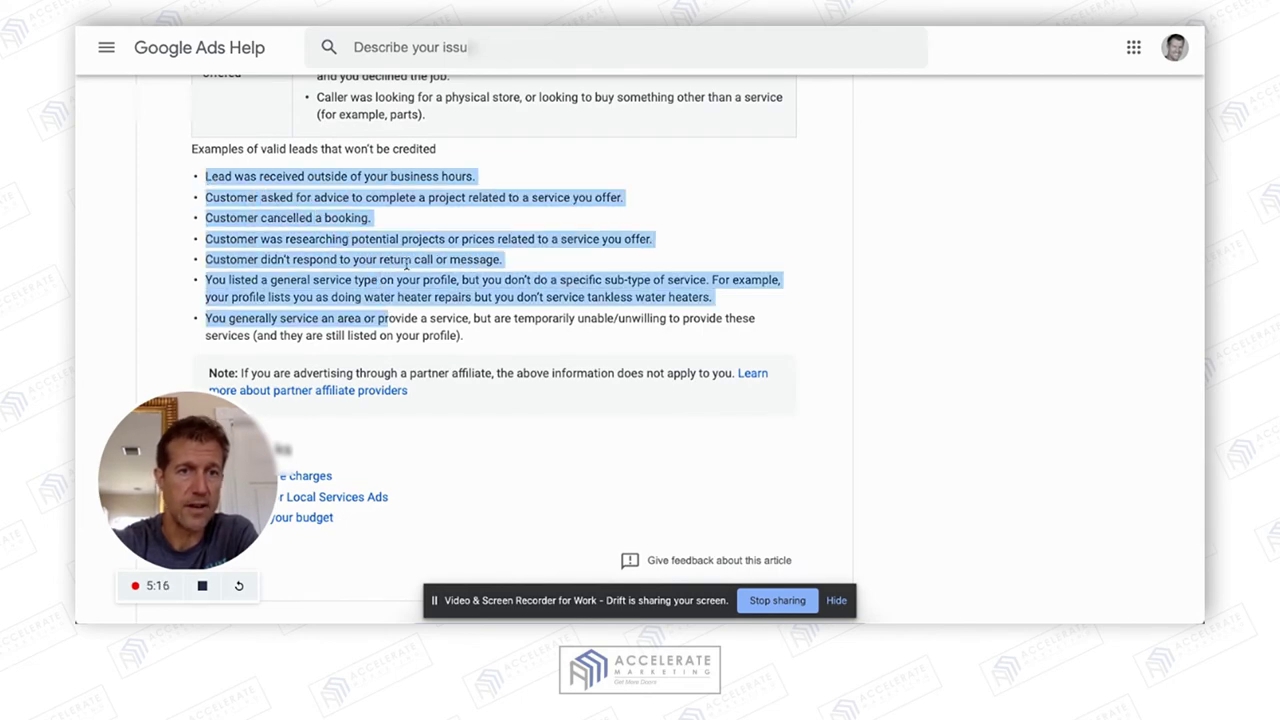
{"action": "scroll", "coordinate": [426, 257], "scroll_direction": "up", "scroll_amount": 1}
{"action": "scroll", "coordinate": [426, 257], "scroll_direction": "up", "scroll_amount": 3}
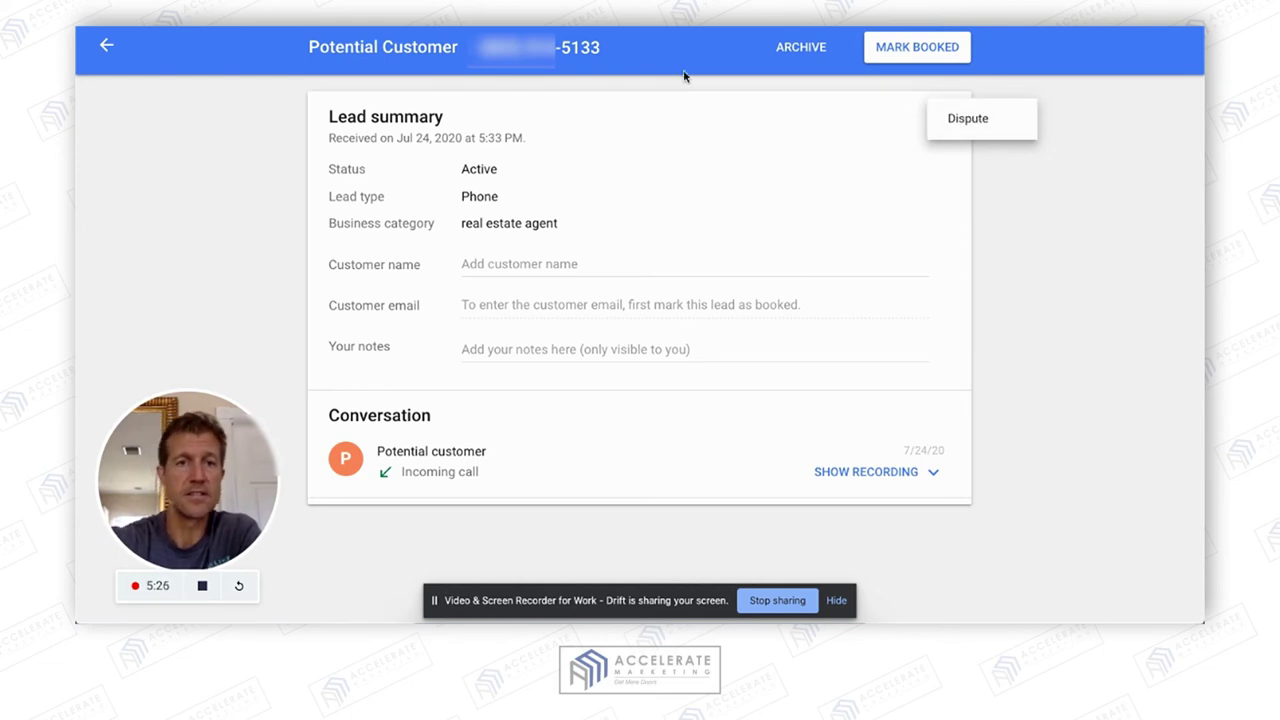
Leave the open lead, go to the account's reviews and look through the received customer reviews.
{"action": "left_click", "coordinate": [108, 46]}
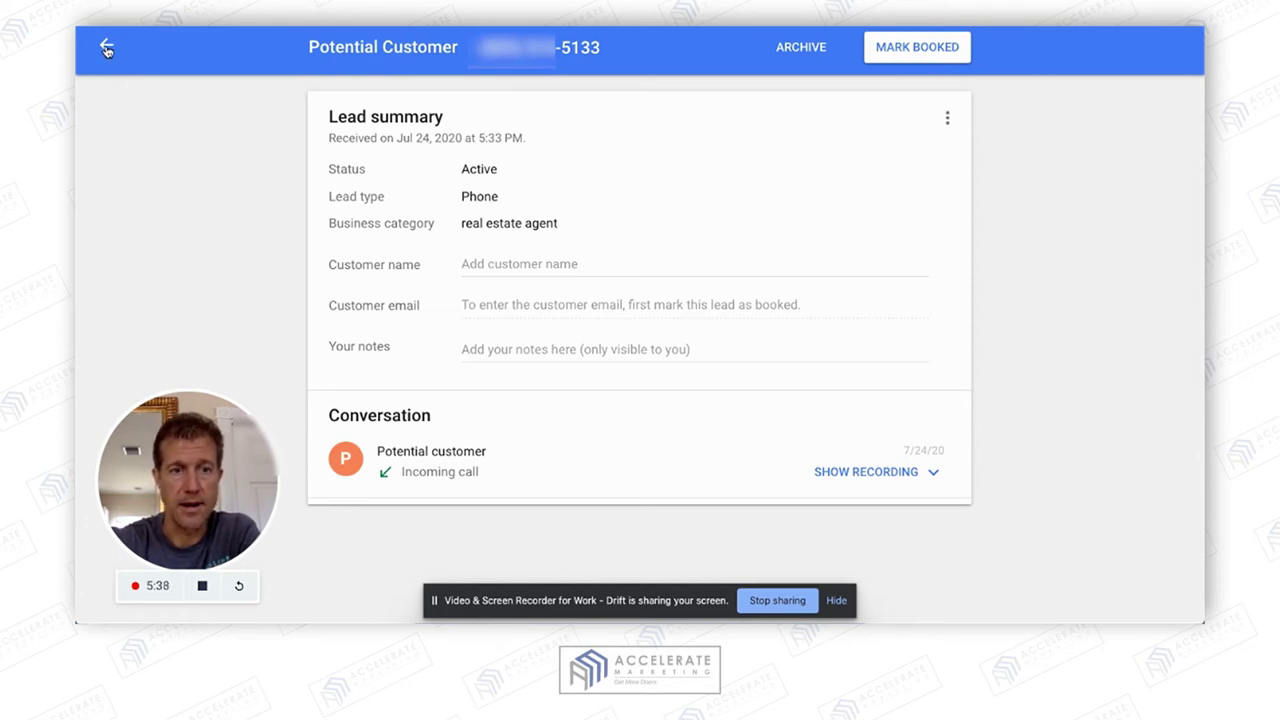
{"action": "left_click", "coordinate": [107, 49]}
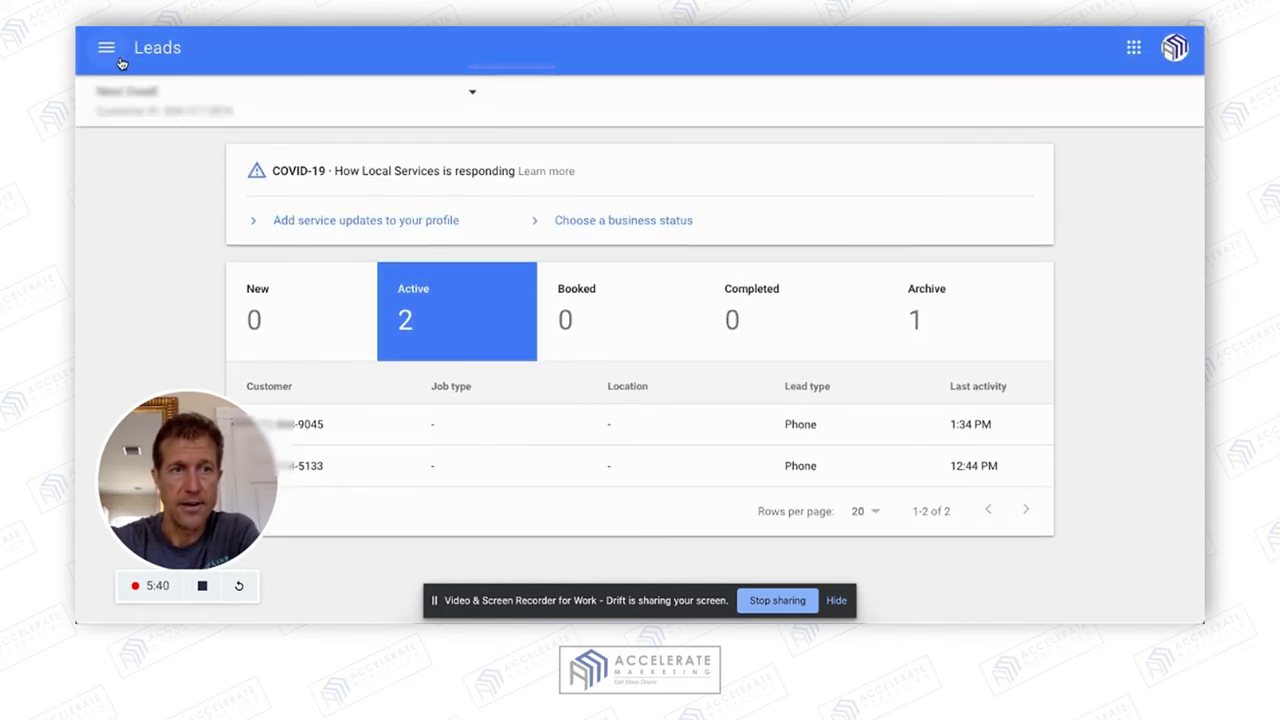
{"action": "left_click", "coordinate": [112, 57]}
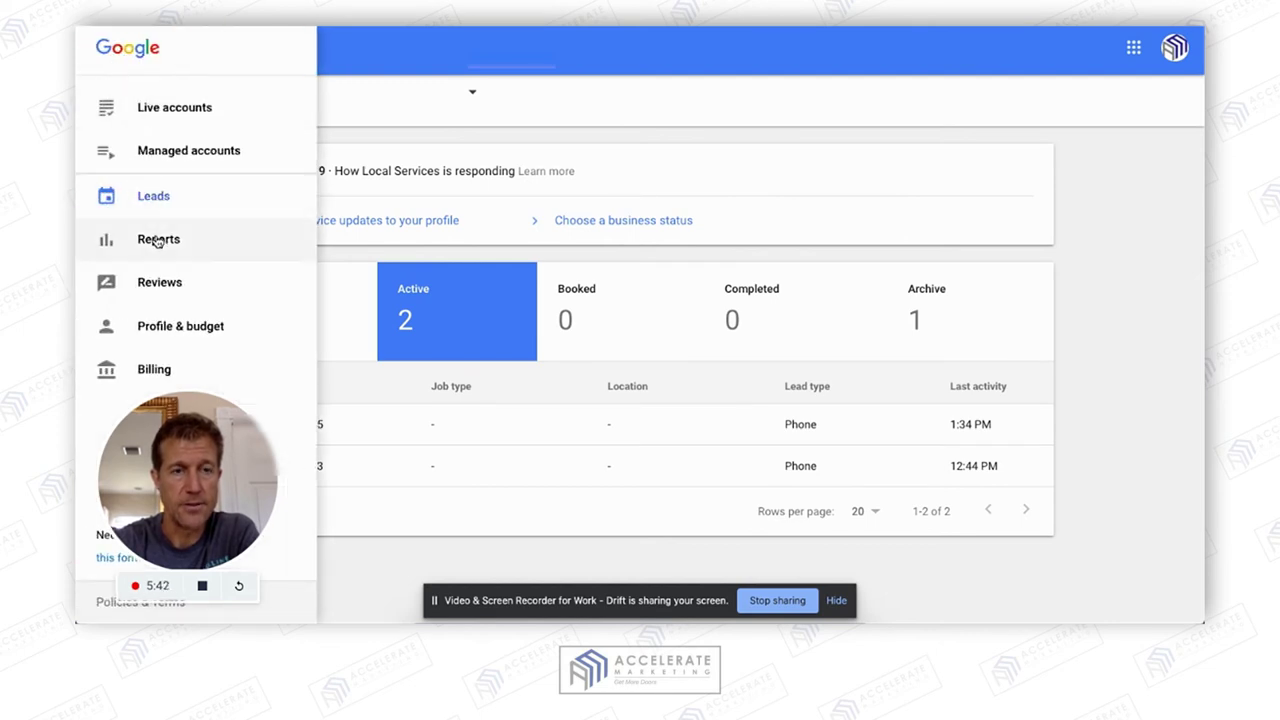
{"action": "left_click", "coordinate": [170, 282]}
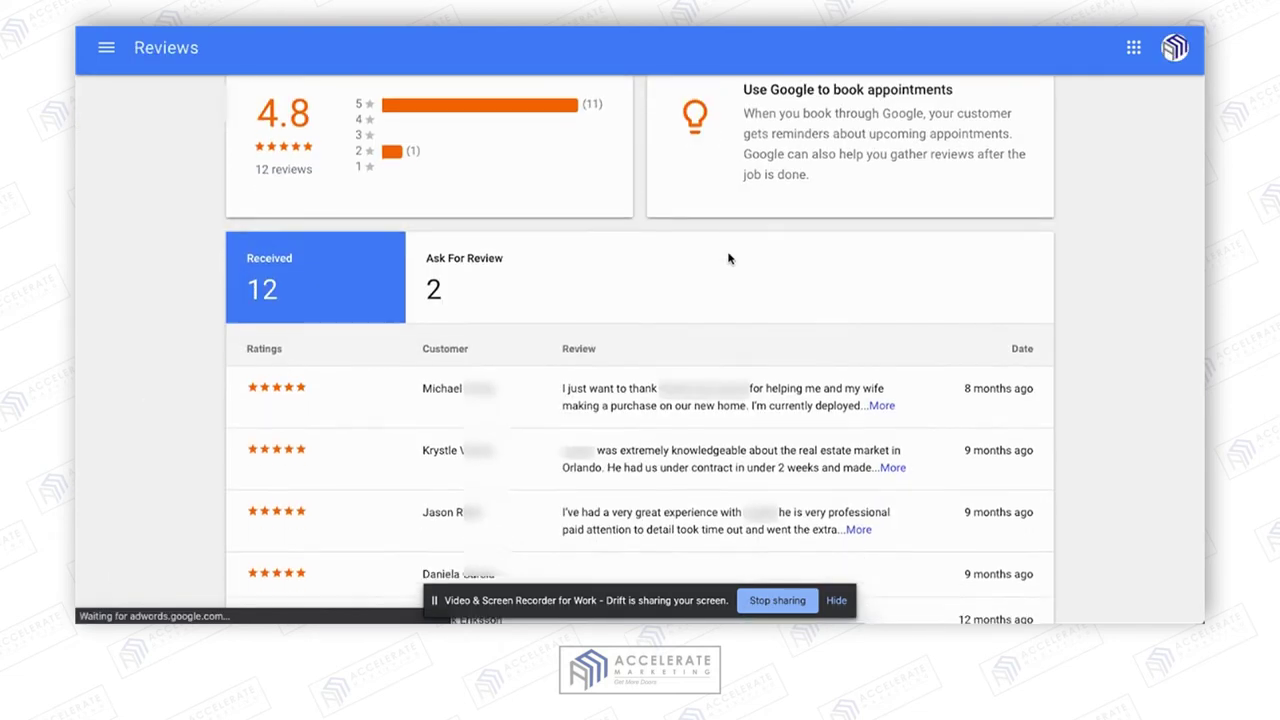
{"action": "scroll", "coordinate": [729, 257], "scroll_direction": "down", "scroll_amount": 3}
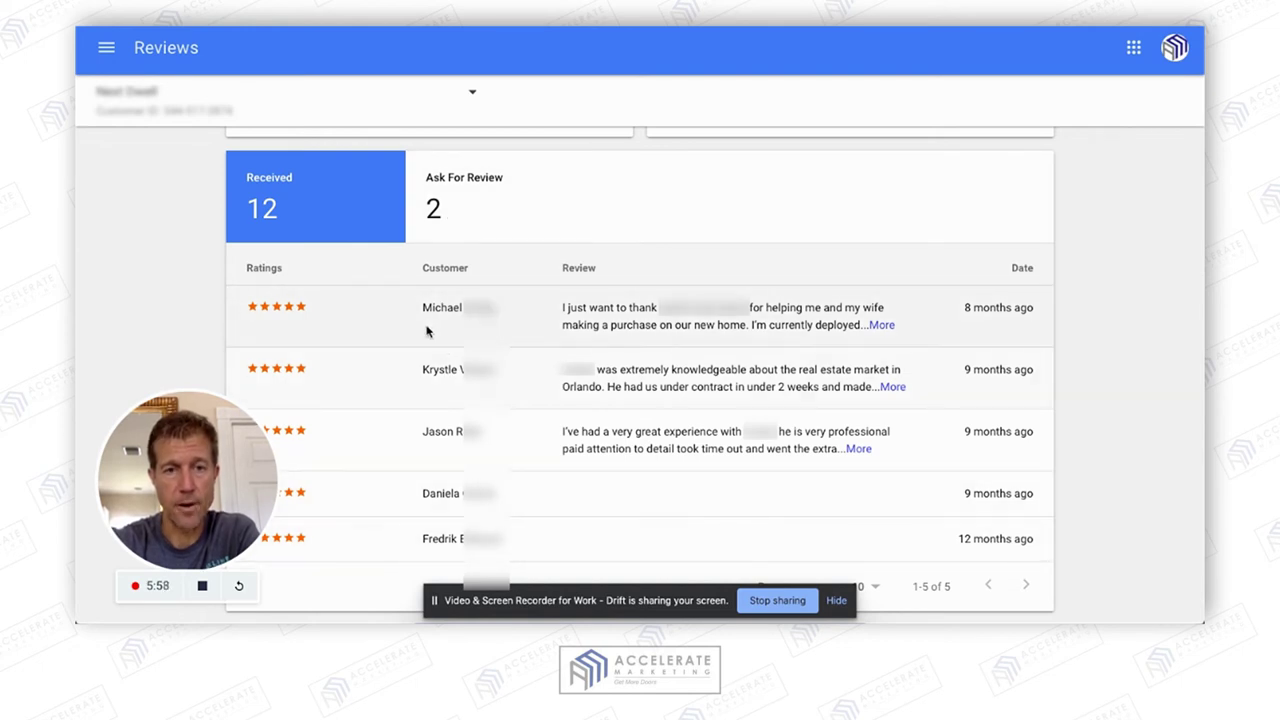
Show the review request form for the job received on Jul 29, 2020, point out its fields and job types, and close it without sending.
{"action": "left_click", "coordinate": [470, 204]}
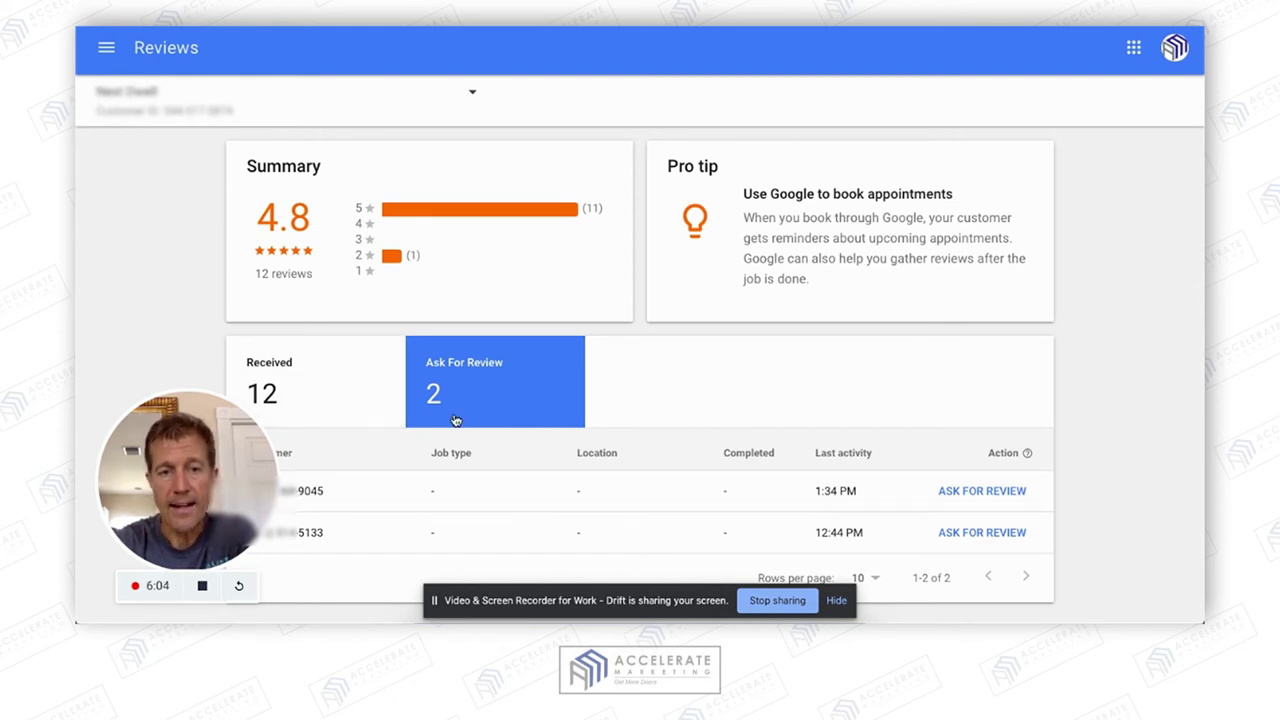
{"action": "left_click", "coordinate": [1003, 494]}
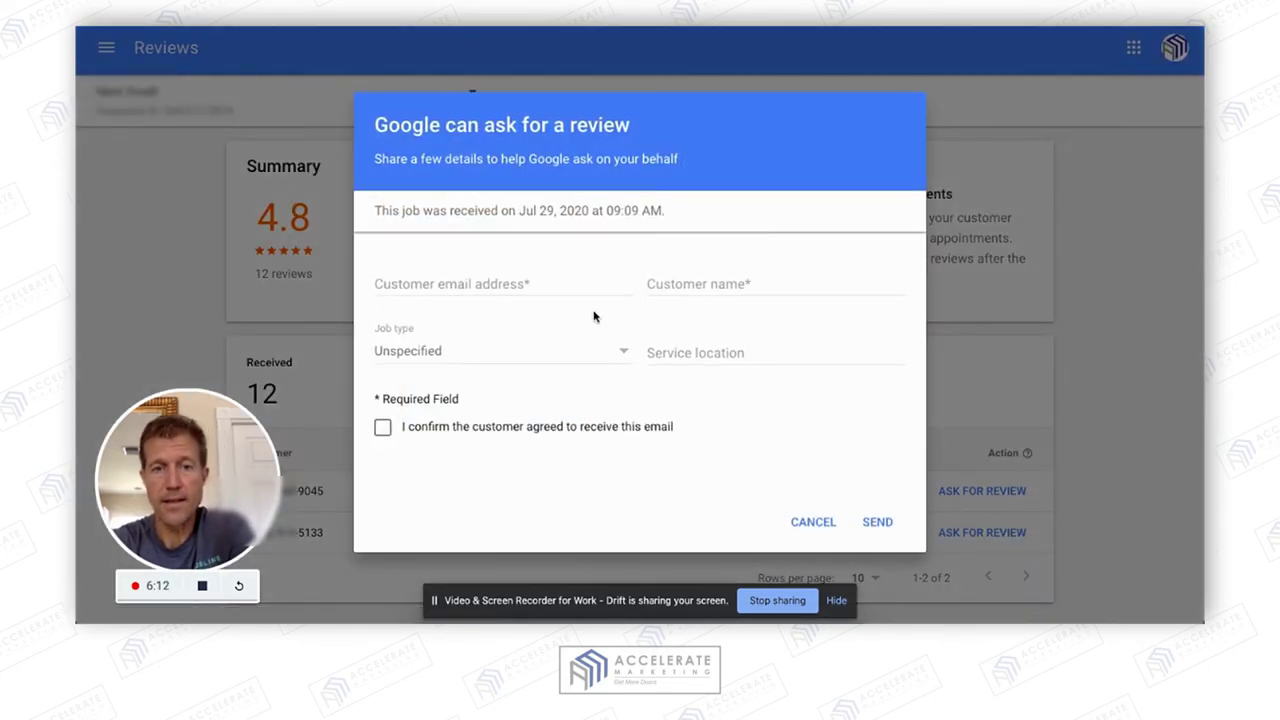
{"action": "left_click", "coordinate": [520, 286]}
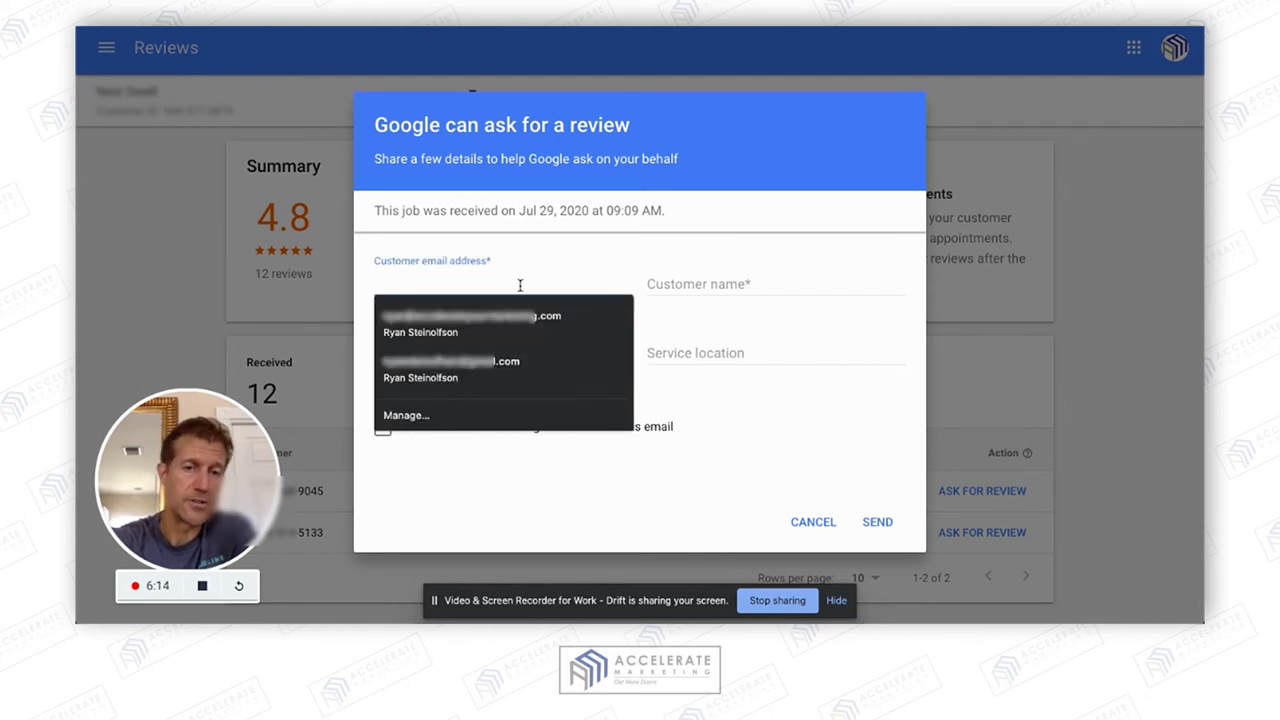
{"action": "left_click", "coordinate": [675, 283]}
{"action": "left_click", "coordinate": [554, 353]}
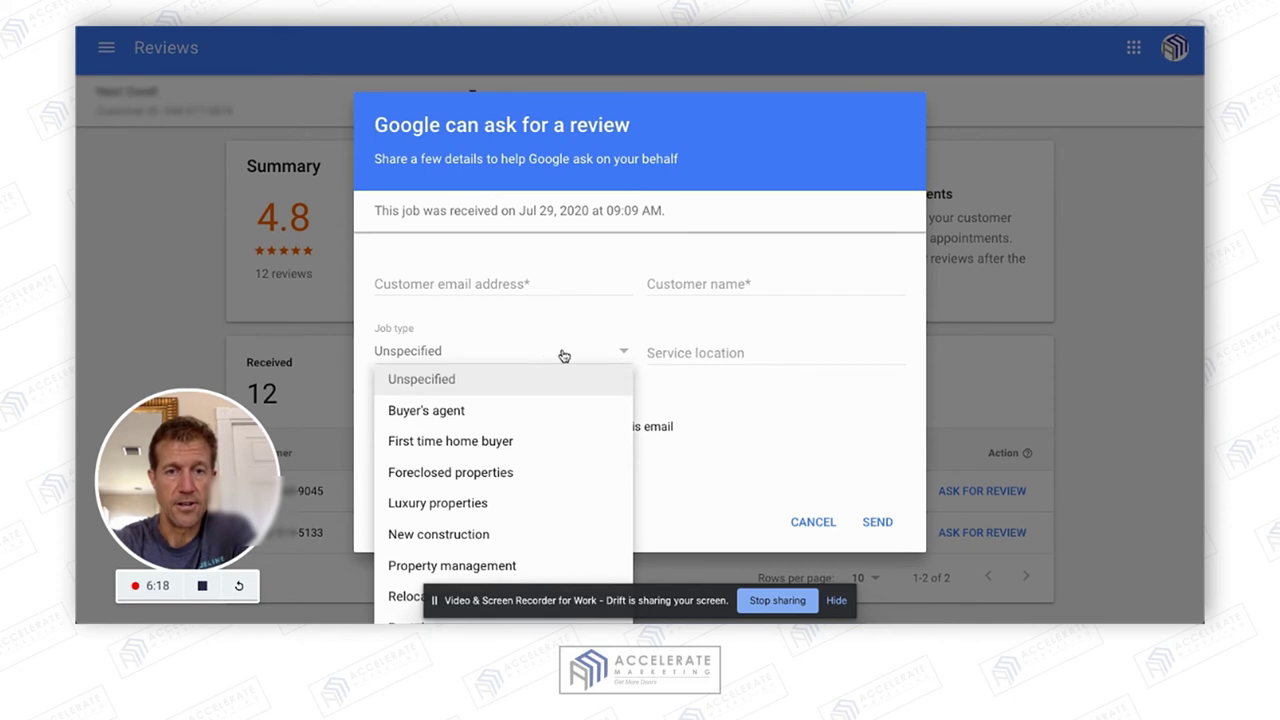
{"action": "left_click", "coordinate": [673, 356]}
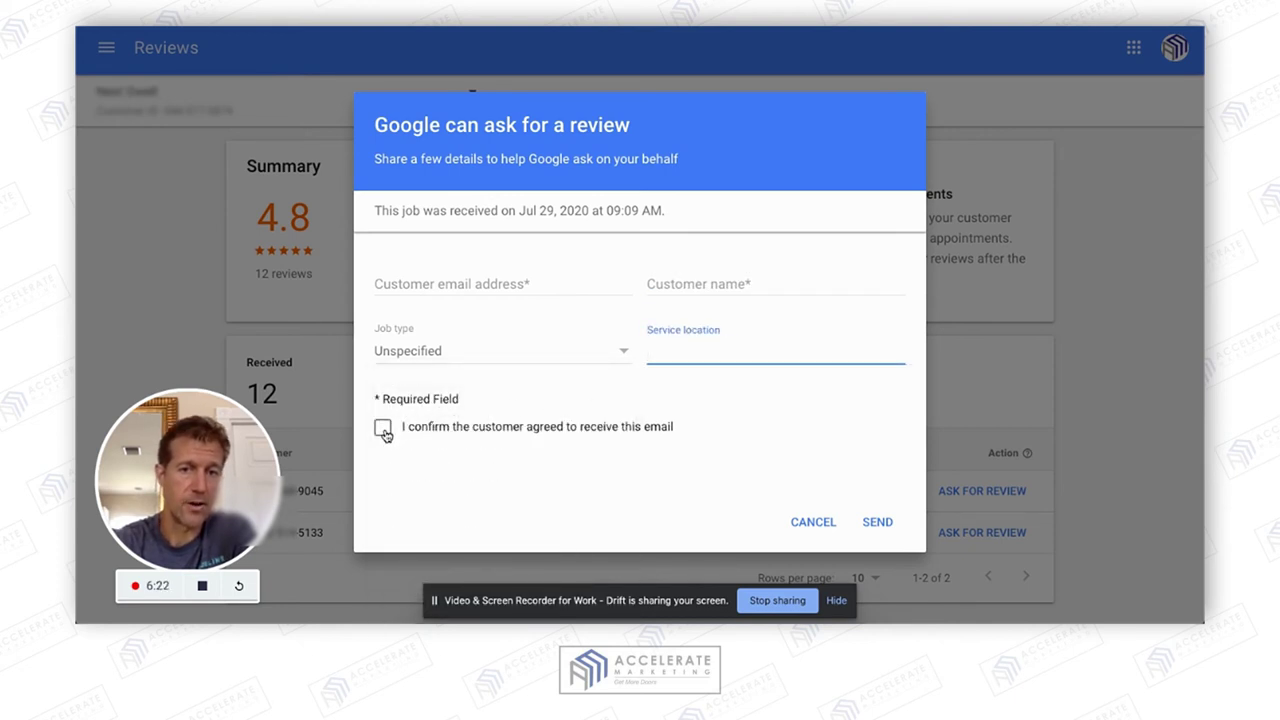
{"action": "left_click", "coordinate": [957, 145]}
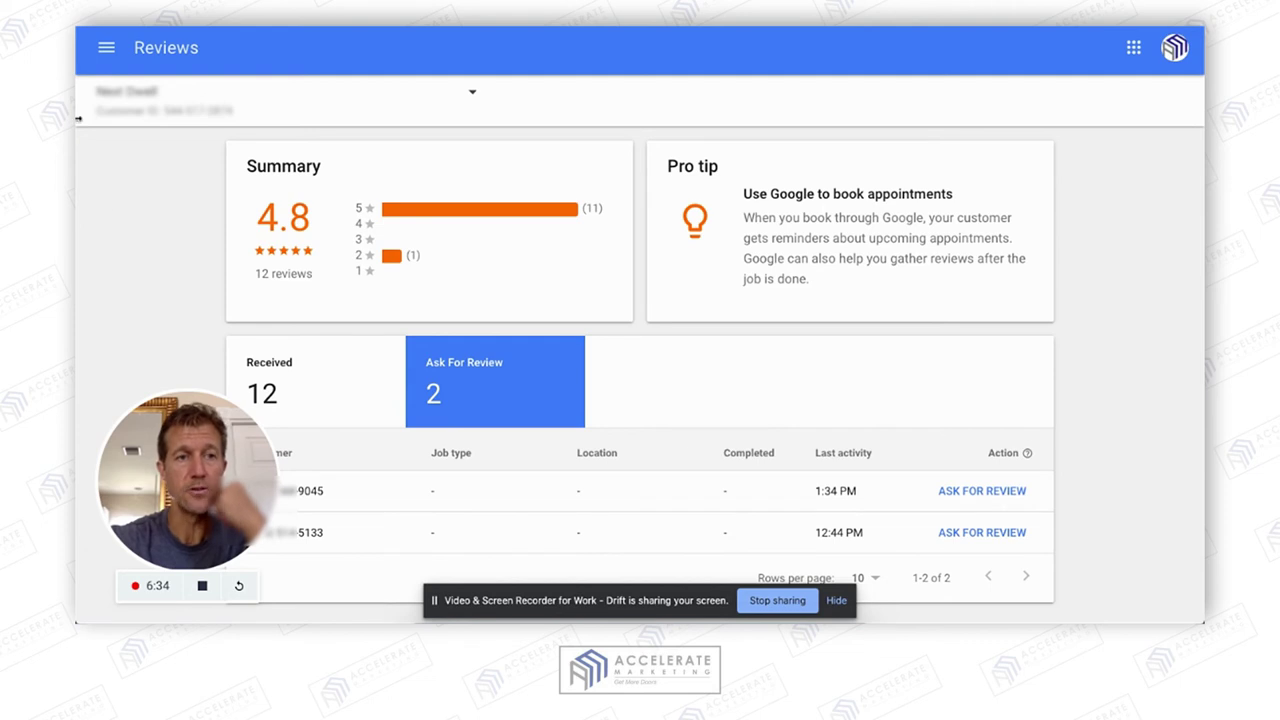
Open the reports and examine the overview, the charged leads chart and the list of all leads for July 2020.
{"action": "left_click", "coordinate": [106, 48]}
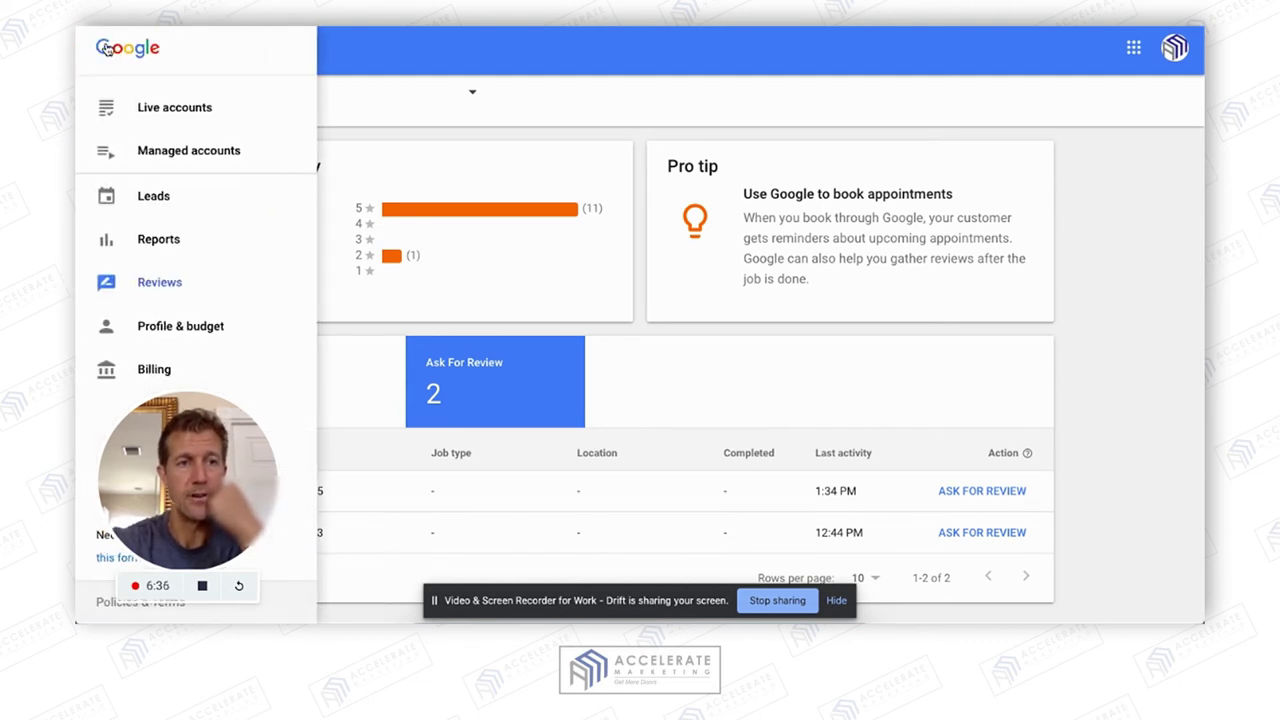
{"action": "left_click", "coordinate": [172, 245]}
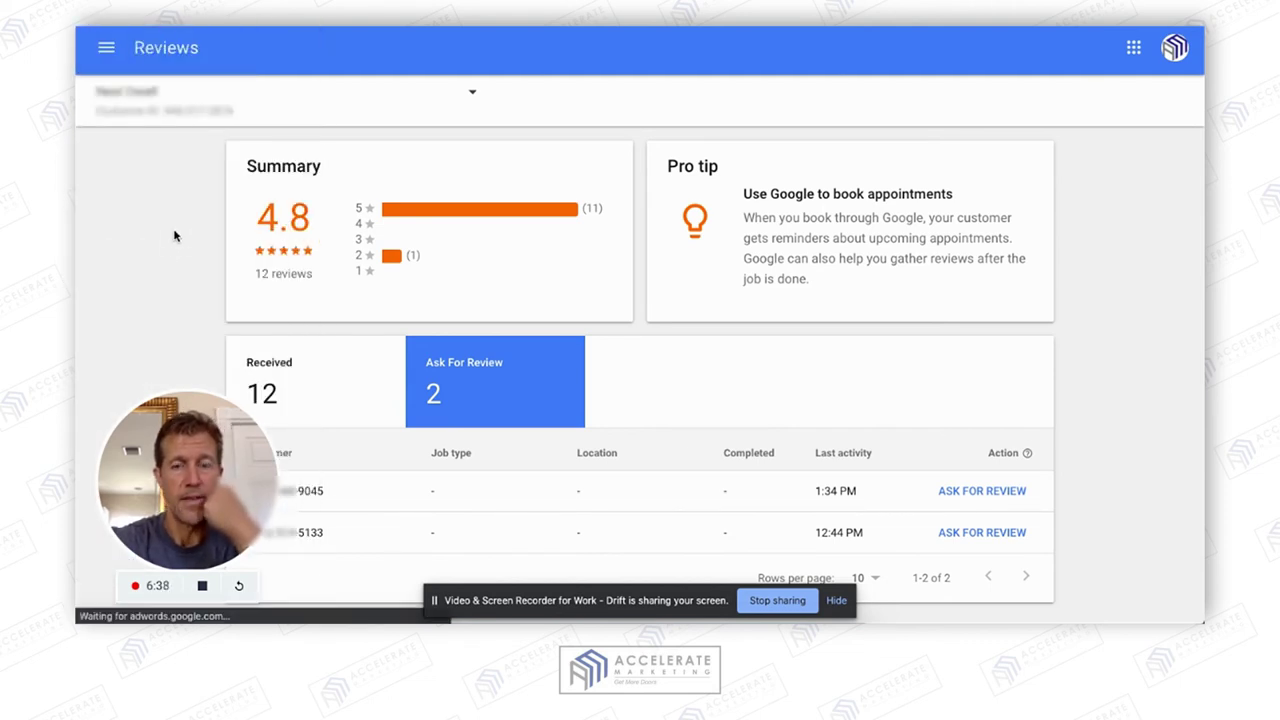
{"action": "left_click", "coordinate": [104, 45]}
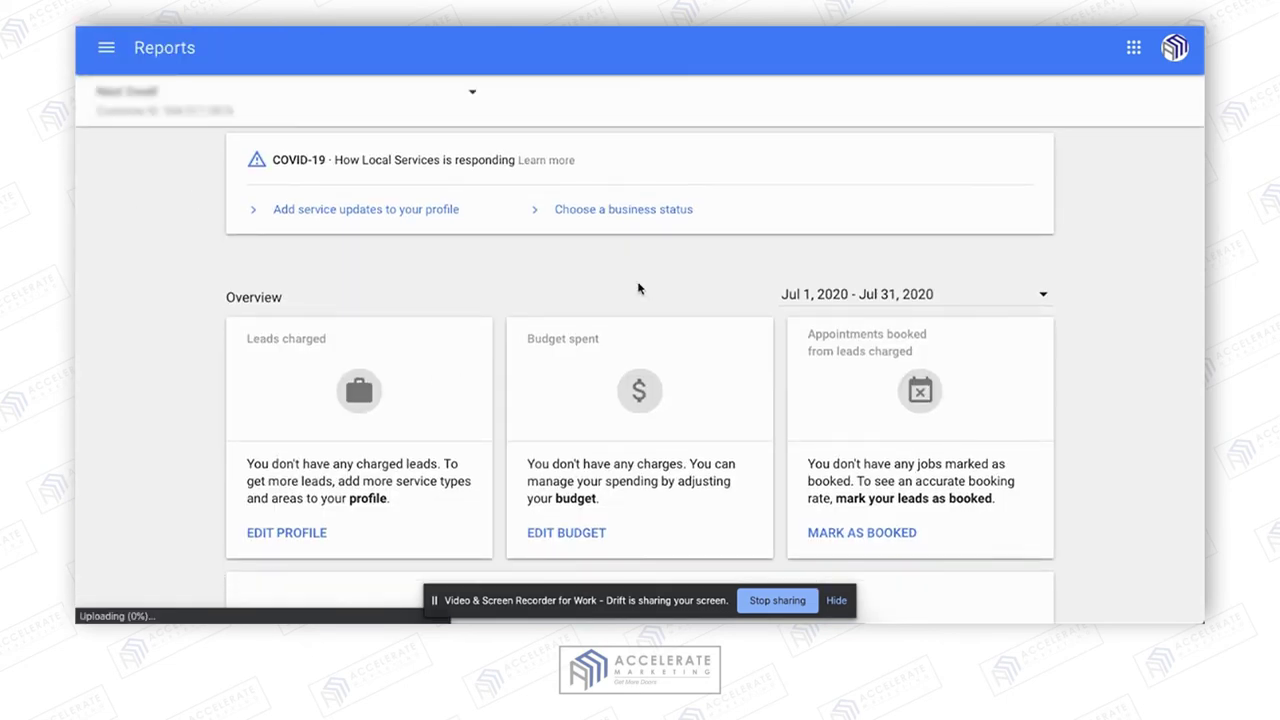
{"action": "scroll", "coordinate": [638, 288], "scroll_direction": "down", "scroll_amount": 1}
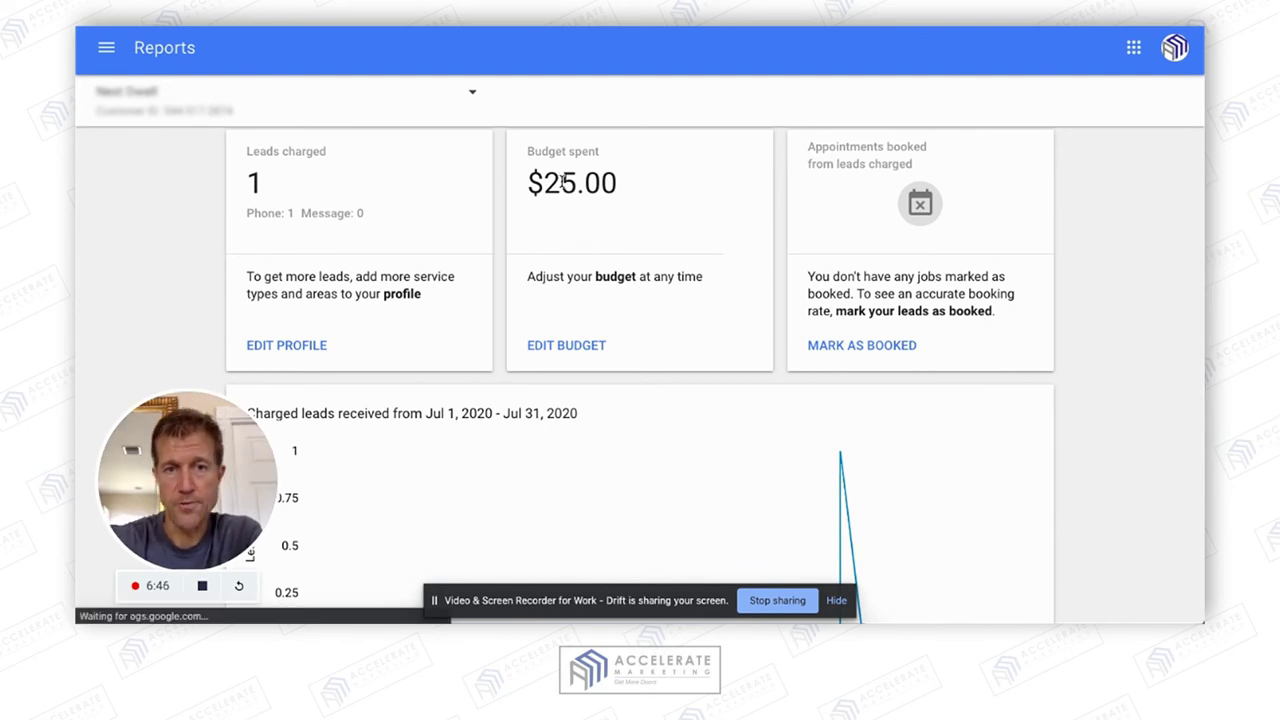
{"action": "scroll", "coordinate": [608, 206], "scroll_direction": "down", "scroll_amount": 3}
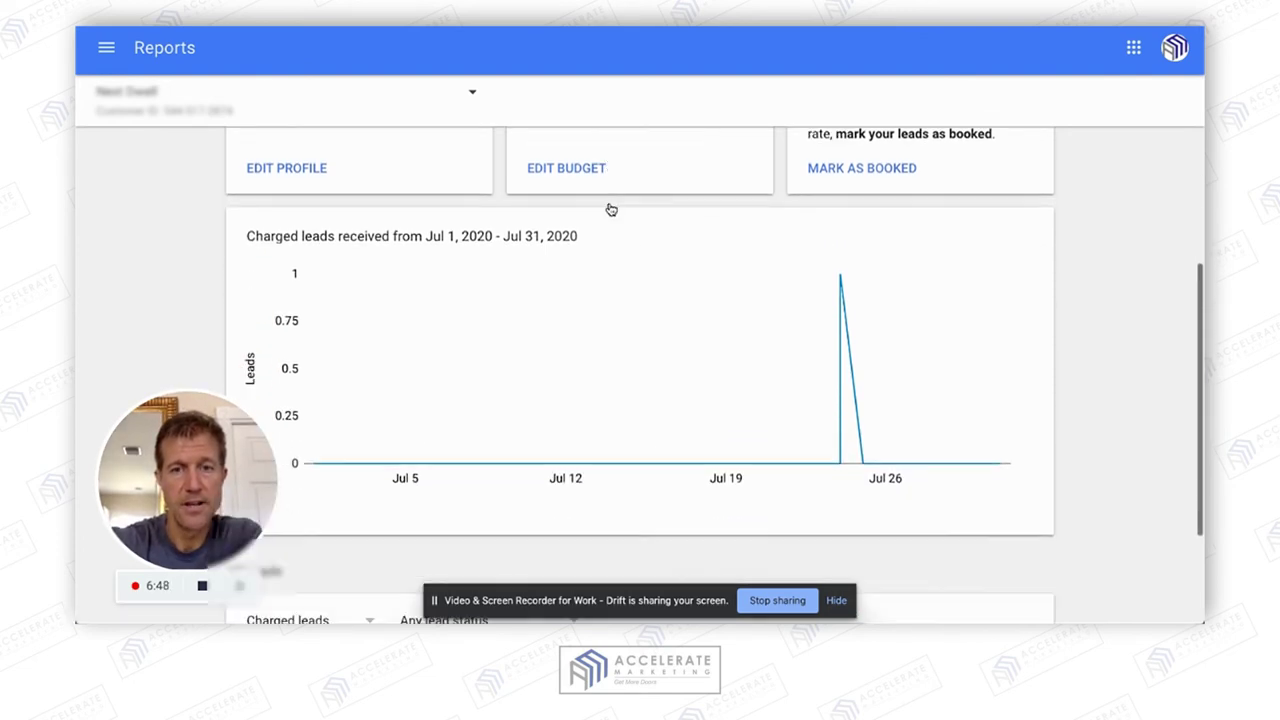
{"action": "scroll", "coordinate": [611, 209], "scroll_direction": "down", "scroll_amount": 3}
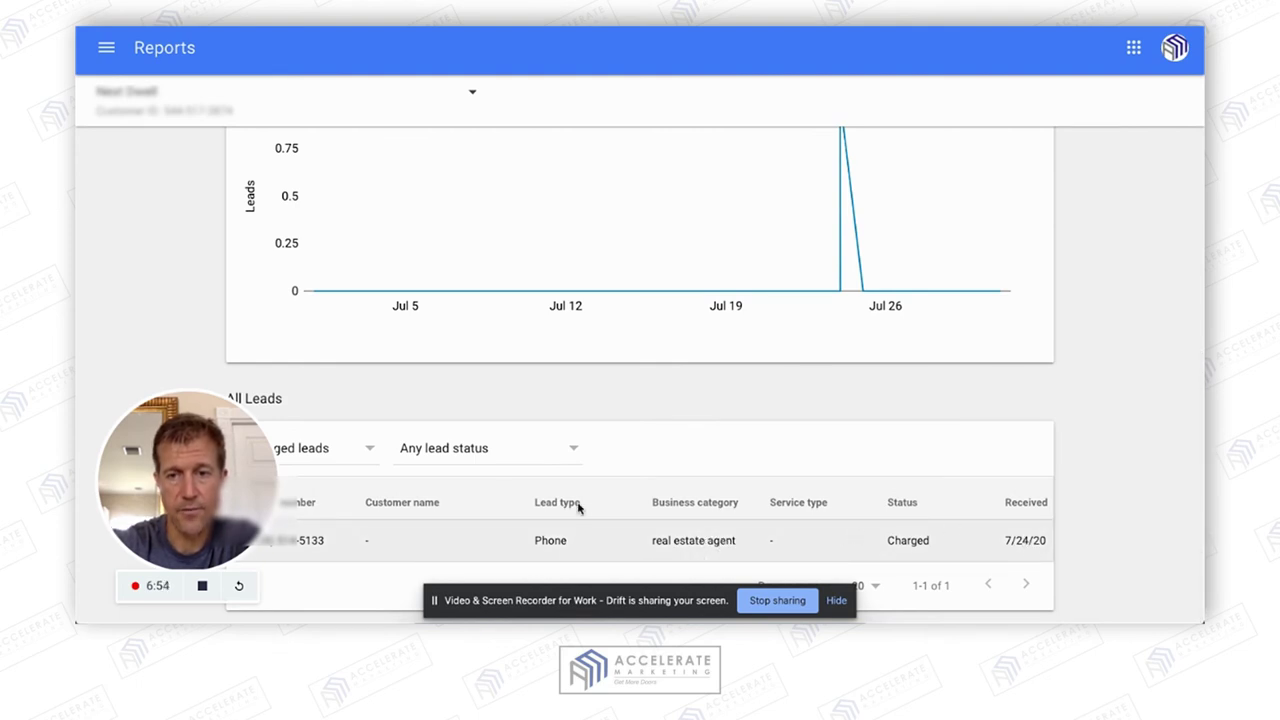
Open the profile and budget settings and review the business bio, budget and job types.
{"action": "left_click", "coordinate": [106, 48]}
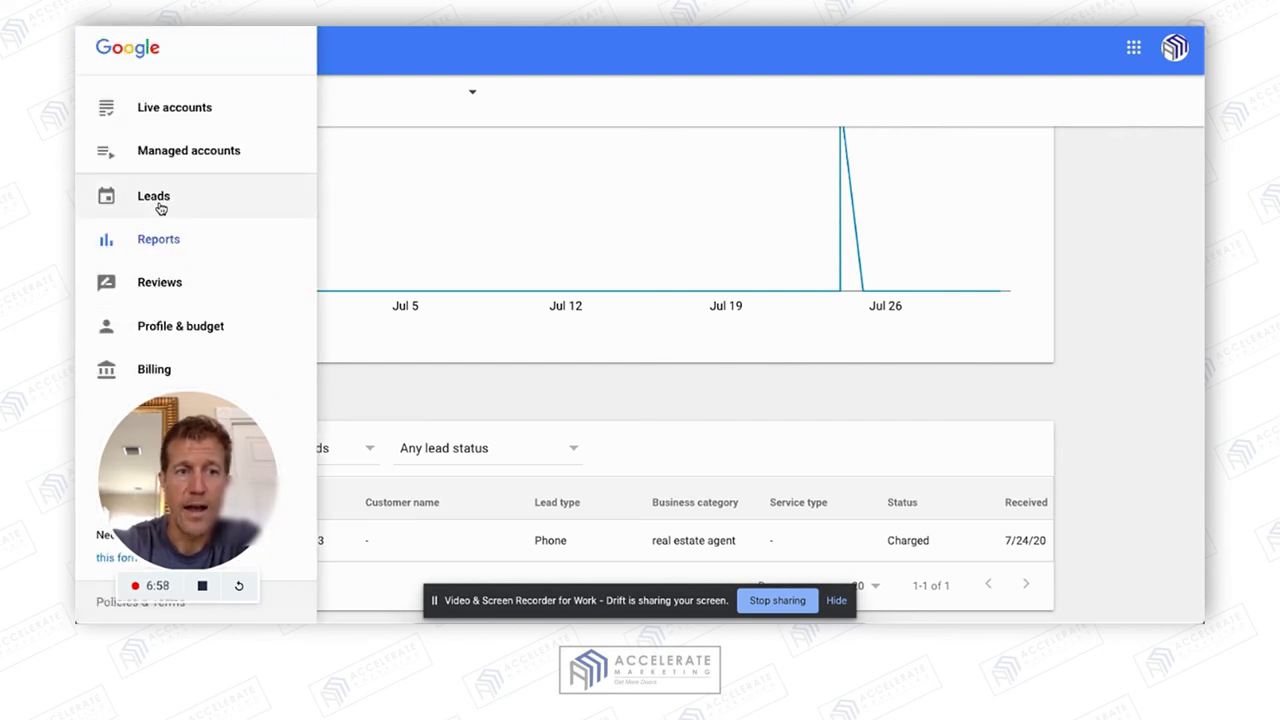
{"action": "left_click", "coordinate": [193, 333]}
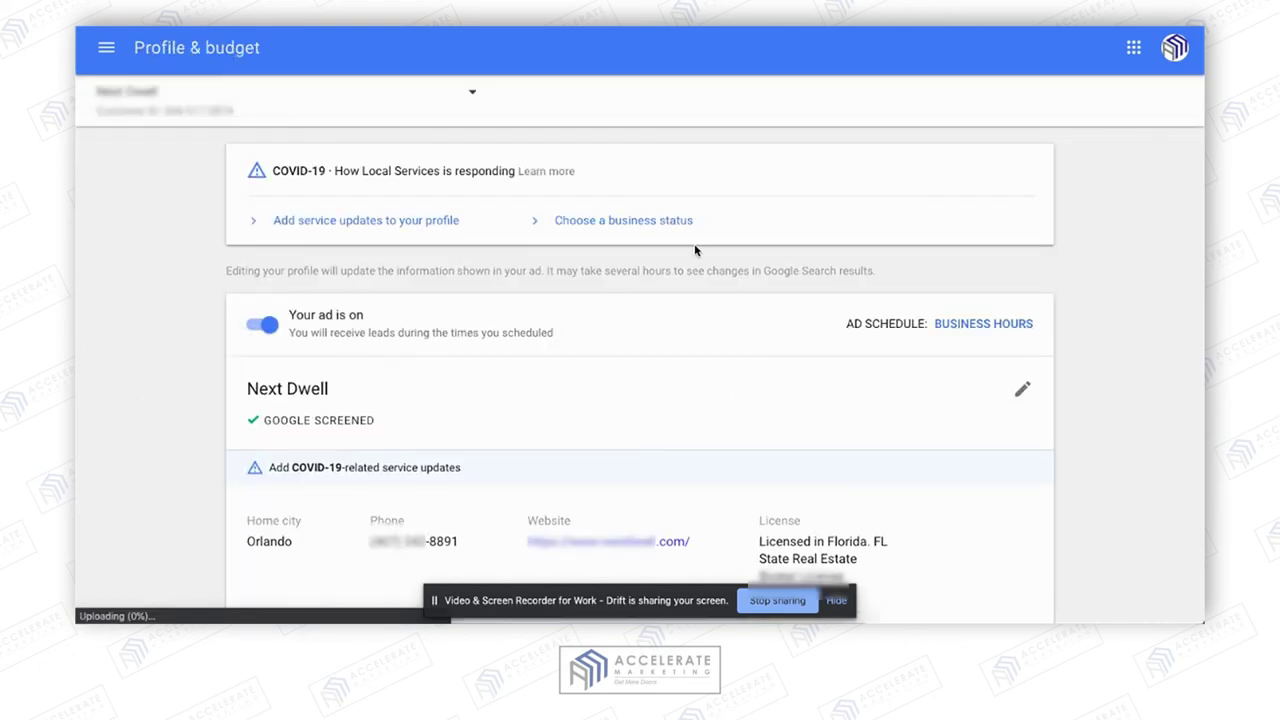
{"action": "scroll", "coordinate": [660, 262], "scroll_direction": "down", "scroll_amount": 2}
{"action": "scroll", "coordinate": [660, 262], "scroll_direction": "down", "scroll_amount": 5}
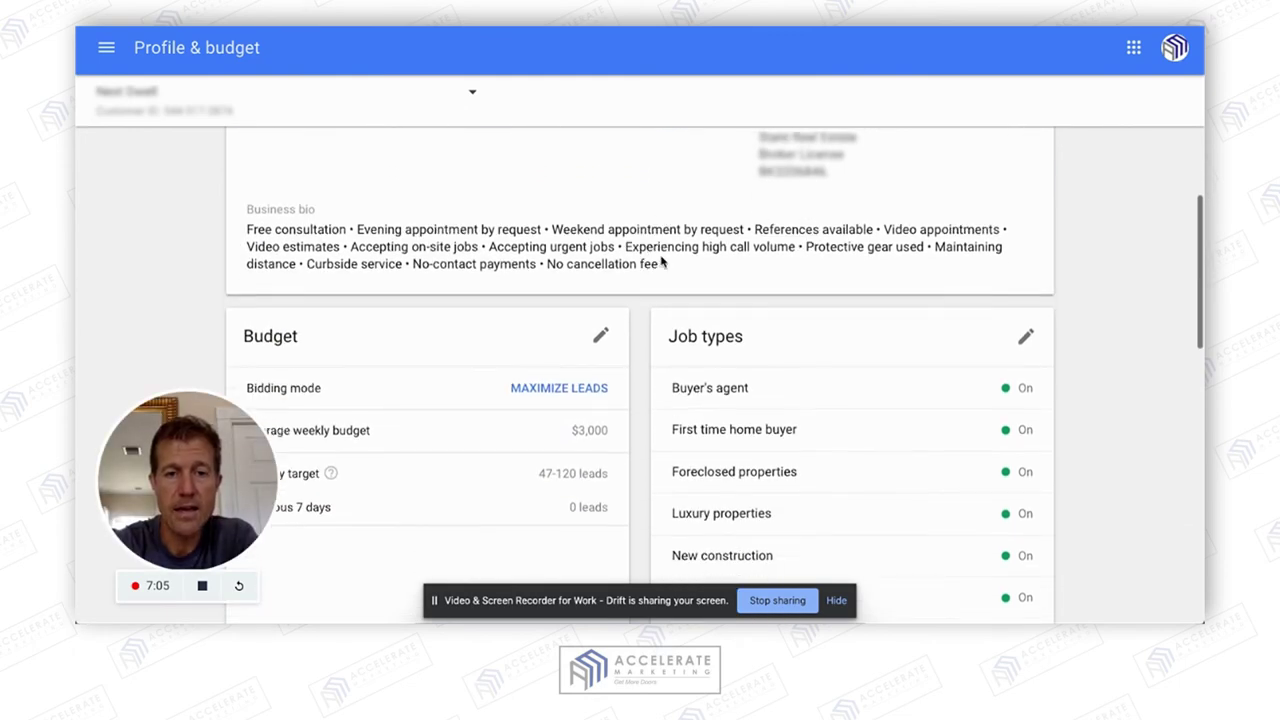
{"action": "scroll", "coordinate": [660, 262], "scroll_direction": "down", "scroll_amount": 1}
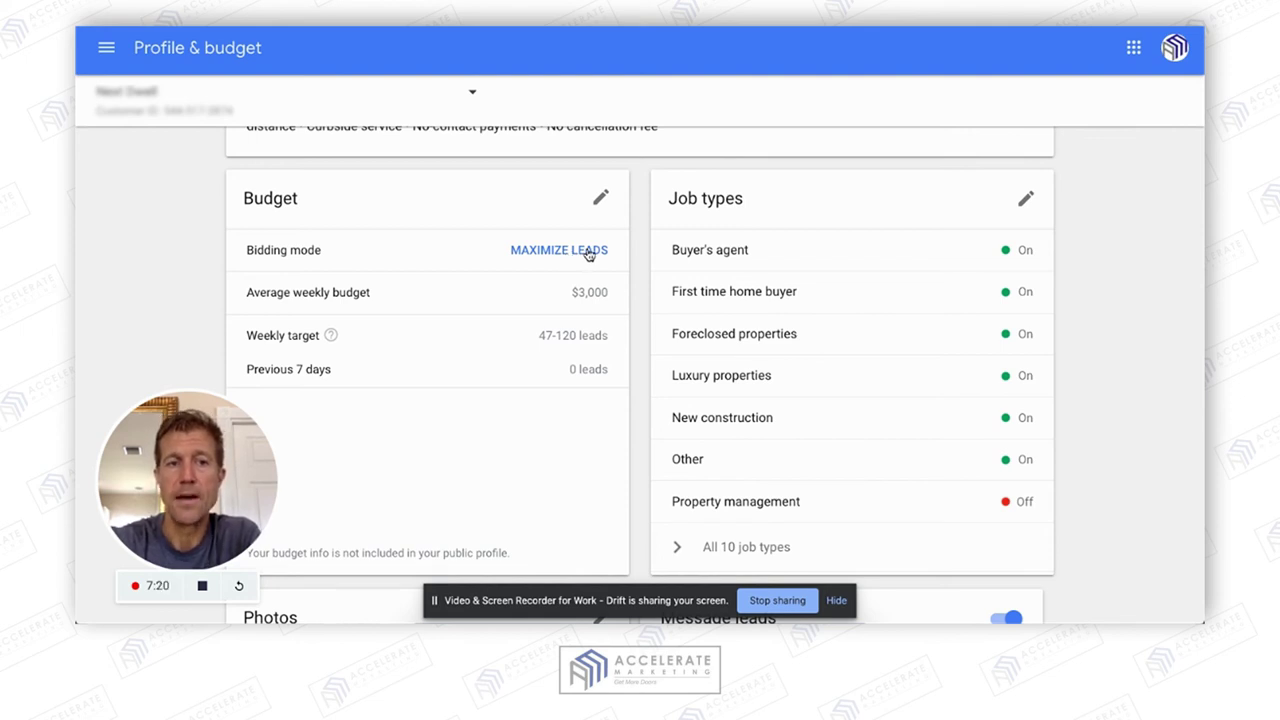
Show the bidding mode options, cancel without changing them, and view the photos and message leads settings.
{"action": "left_click", "coordinate": [589, 254]}
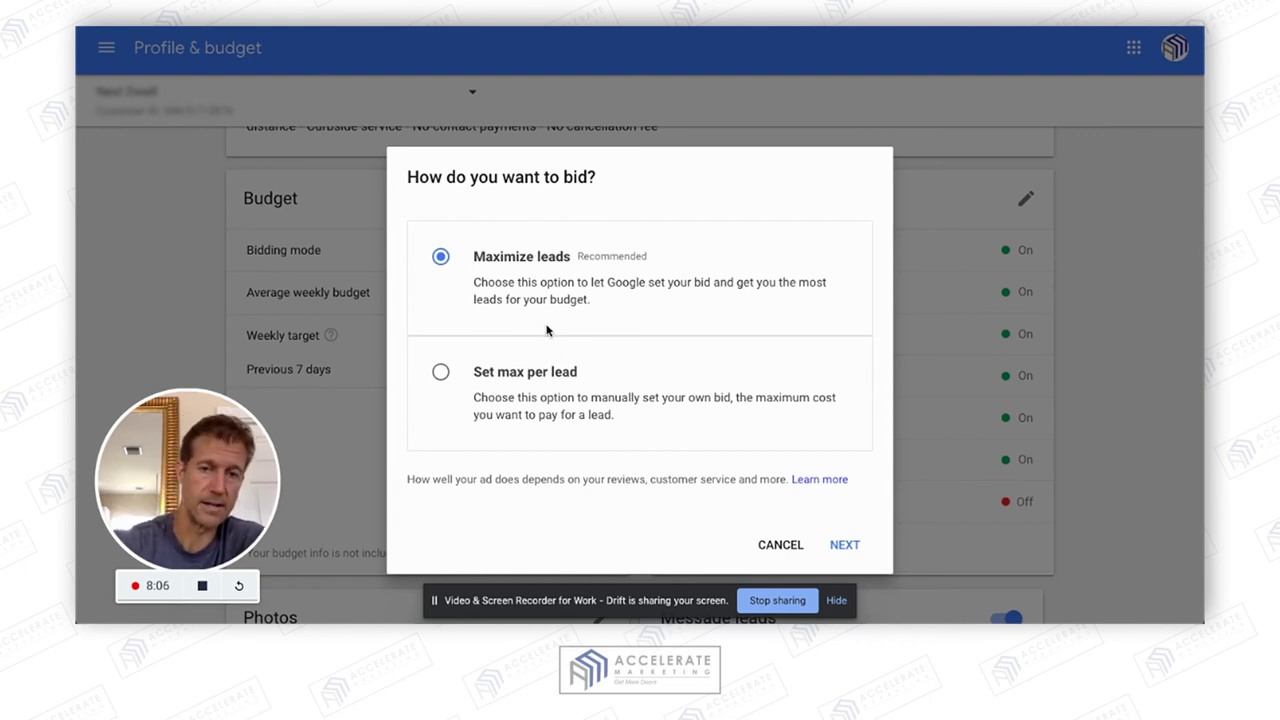
{"action": "left_click", "coordinate": [780, 548]}
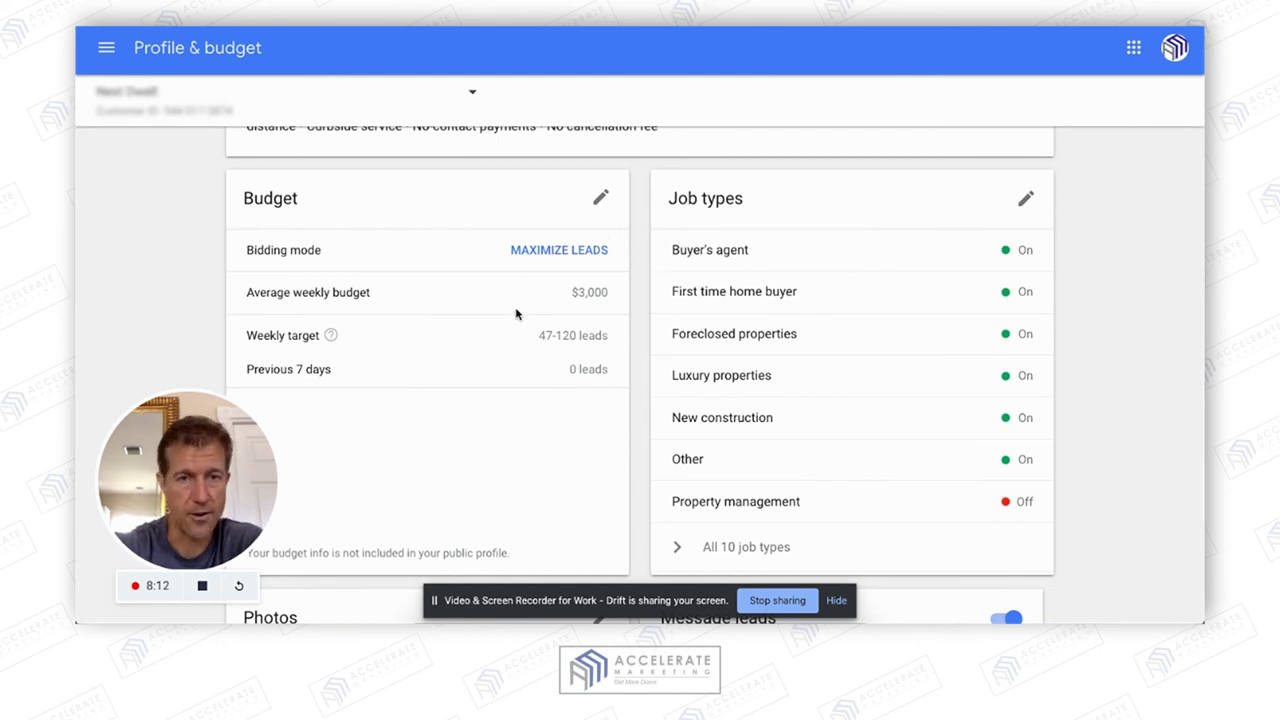
{"action": "scroll", "coordinate": [545, 298], "scroll_direction": "down", "scroll_amount": 5}
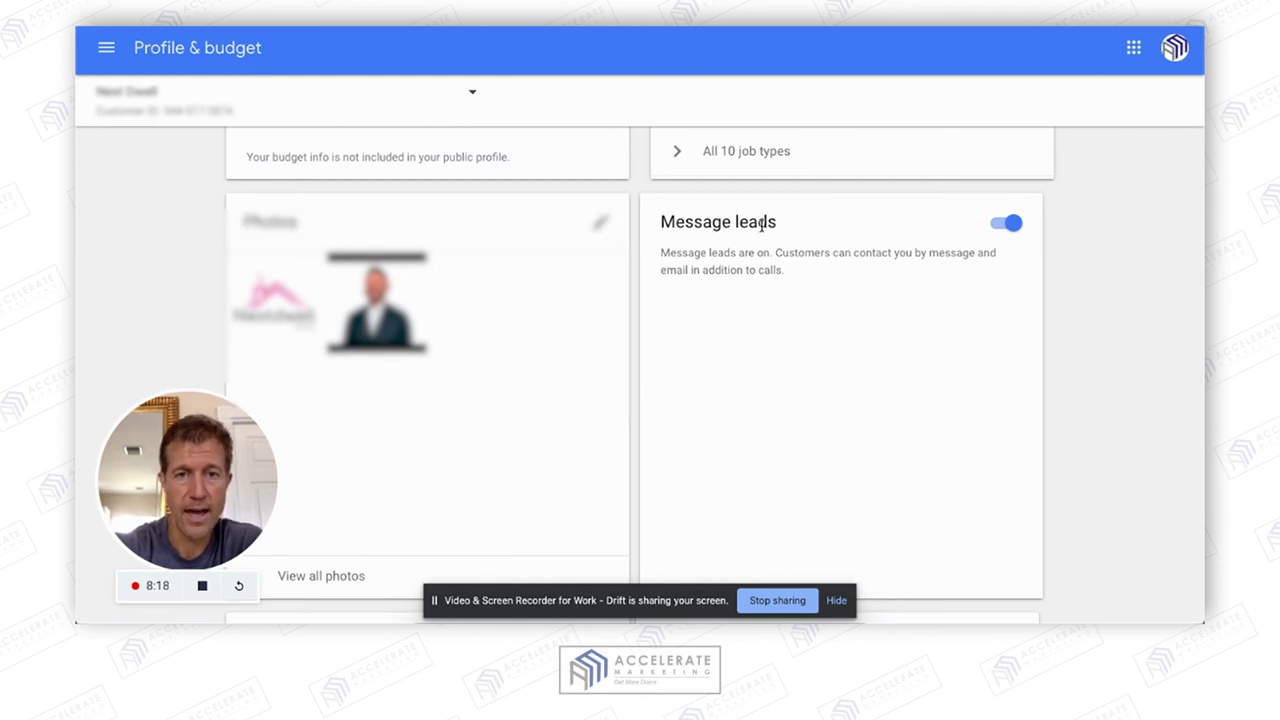
Examine the ad status and schedule at the start of the profile, and the service areas map and business hours.
{"action": "scroll", "coordinate": [760, 229], "scroll_direction": "down", "scroll_amount": 1}
{"action": "scroll", "coordinate": [761, 231], "scroll_direction": "up", "scroll_amount": 1}
{"action": "scroll", "coordinate": [761, 231], "scroll_direction": "down", "scroll_amount": 4}
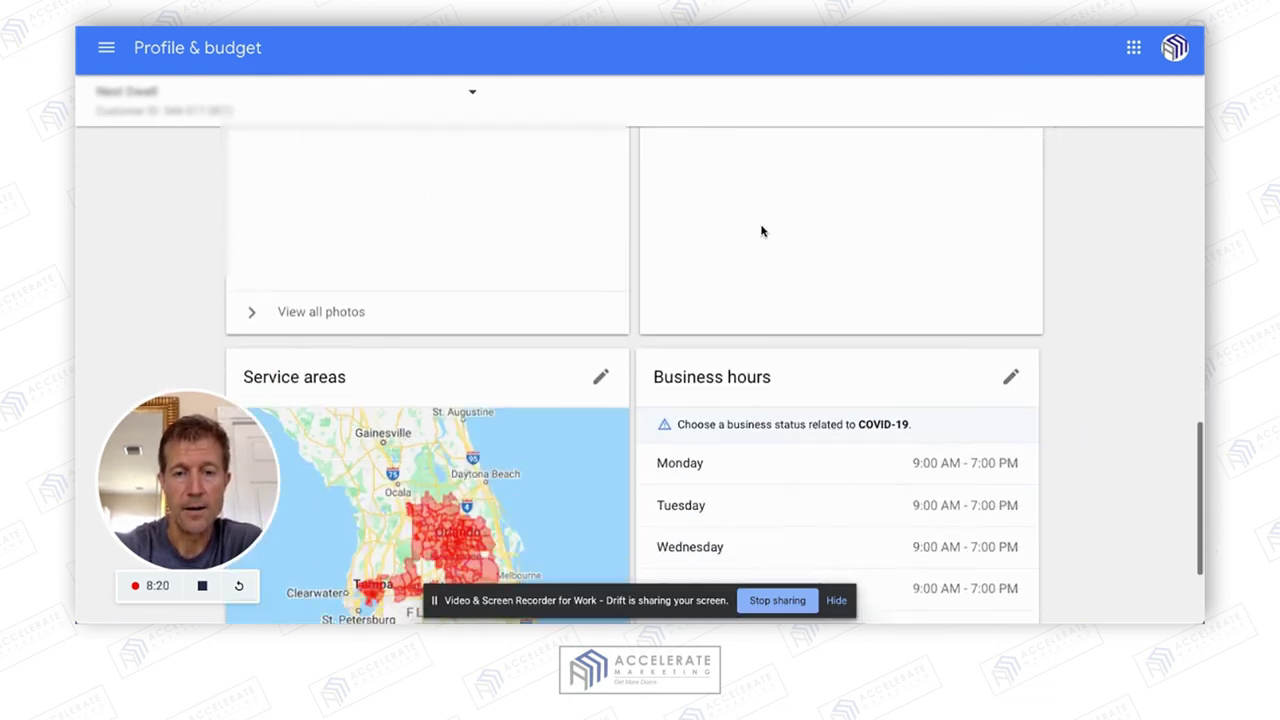
{"action": "scroll", "coordinate": [761, 232], "scroll_direction": "up", "scroll_amount": 2}
{"action": "scroll", "coordinate": [761, 231], "scroll_direction": "up", "scroll_amount": 8}
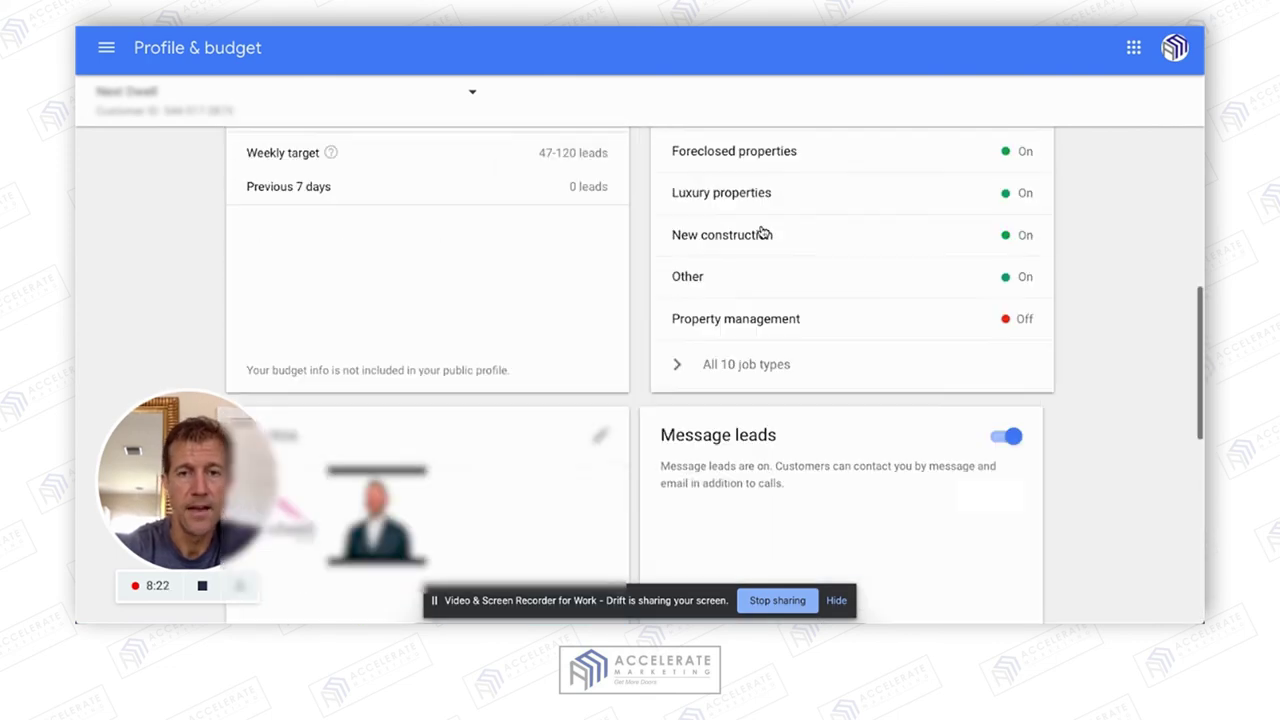
{"action": "scroll", "coordinate": [657, 266], "scroll_direction": "up", "scroll_amount": 3}
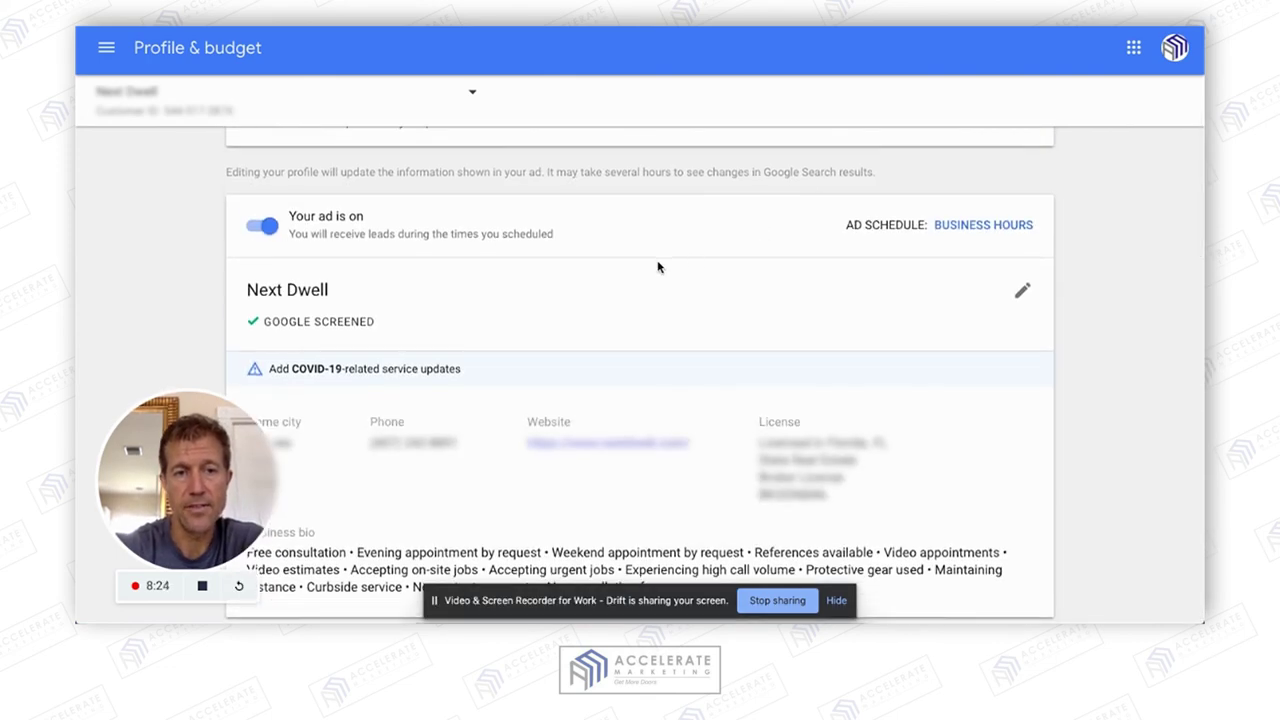
{"action": "scroll", "coordinate": [657, 266], "scroll_direction": "down", "scroll_amount": 10}
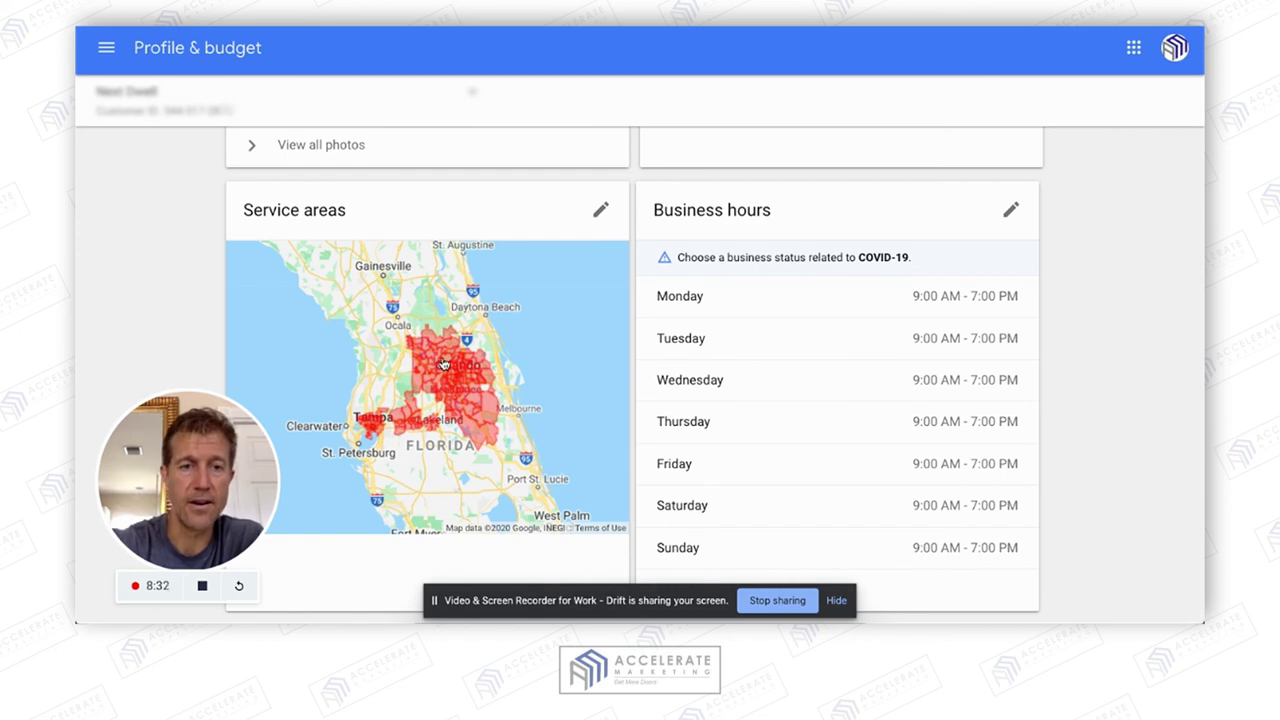
Review the full profile again, from the business bio, budget and job types through message leads to the service areas map.
{"action": "scroll", "coordinate": [554, 279], "scroll_direction": "up", "scroll_amount": 2}
{"action": "scroll", "coordinate": [554, 281], "scroll_direction": "up", "scroll_amount": 6}
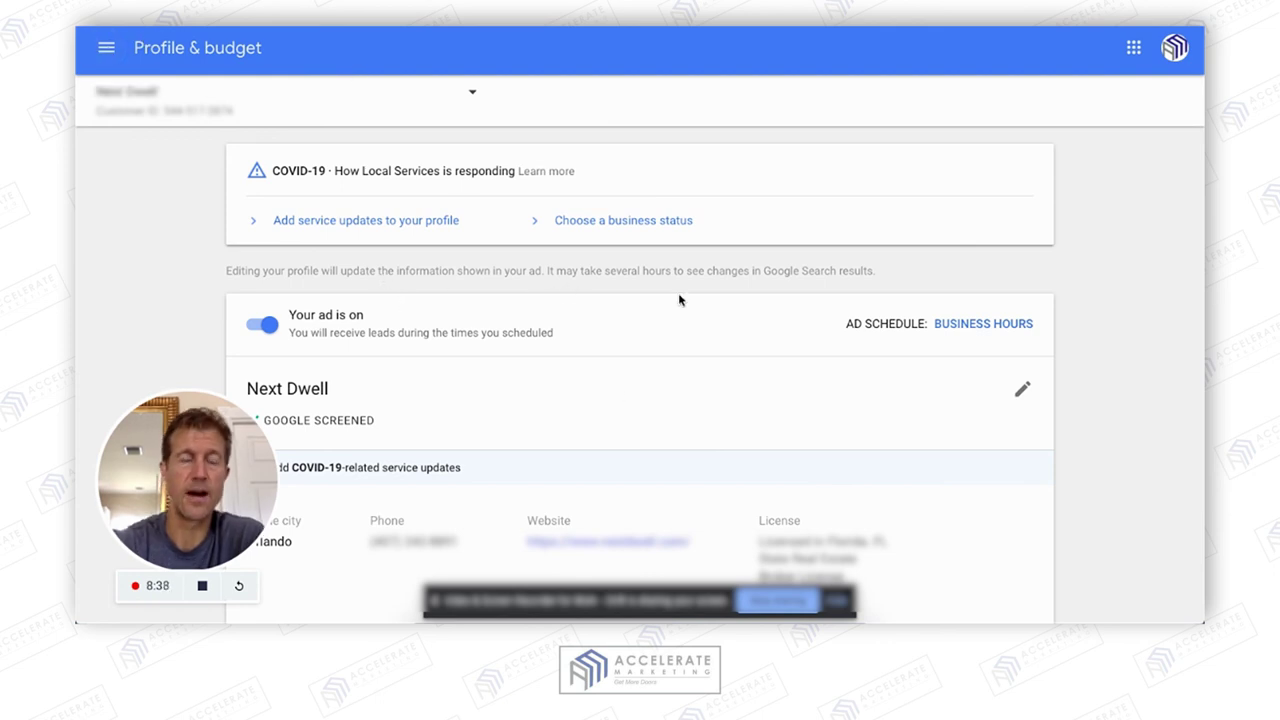
{"action": "scroll", "coordinate": [699, 390], "scroll_direction": "down", "scroll_amount": 6}
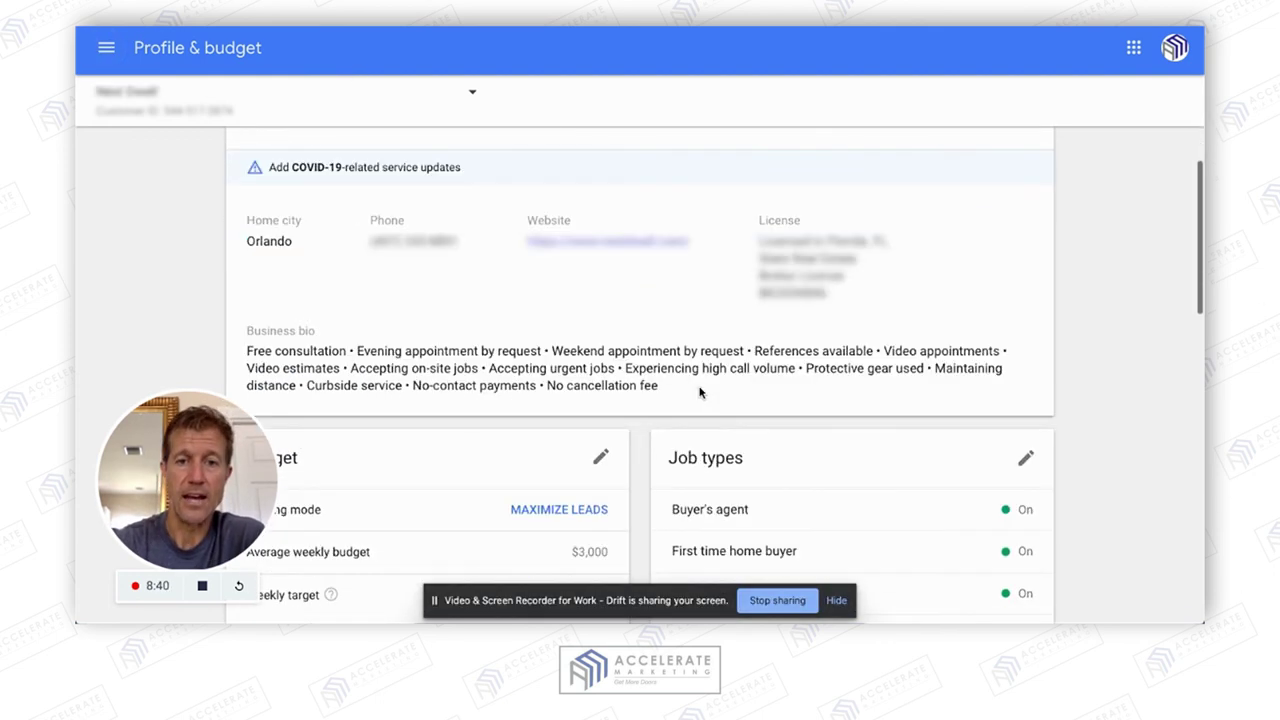
{"action": "scroll", "coordinate": [700, 391], "scroll_direction": "down", "scroll_amount": 2}
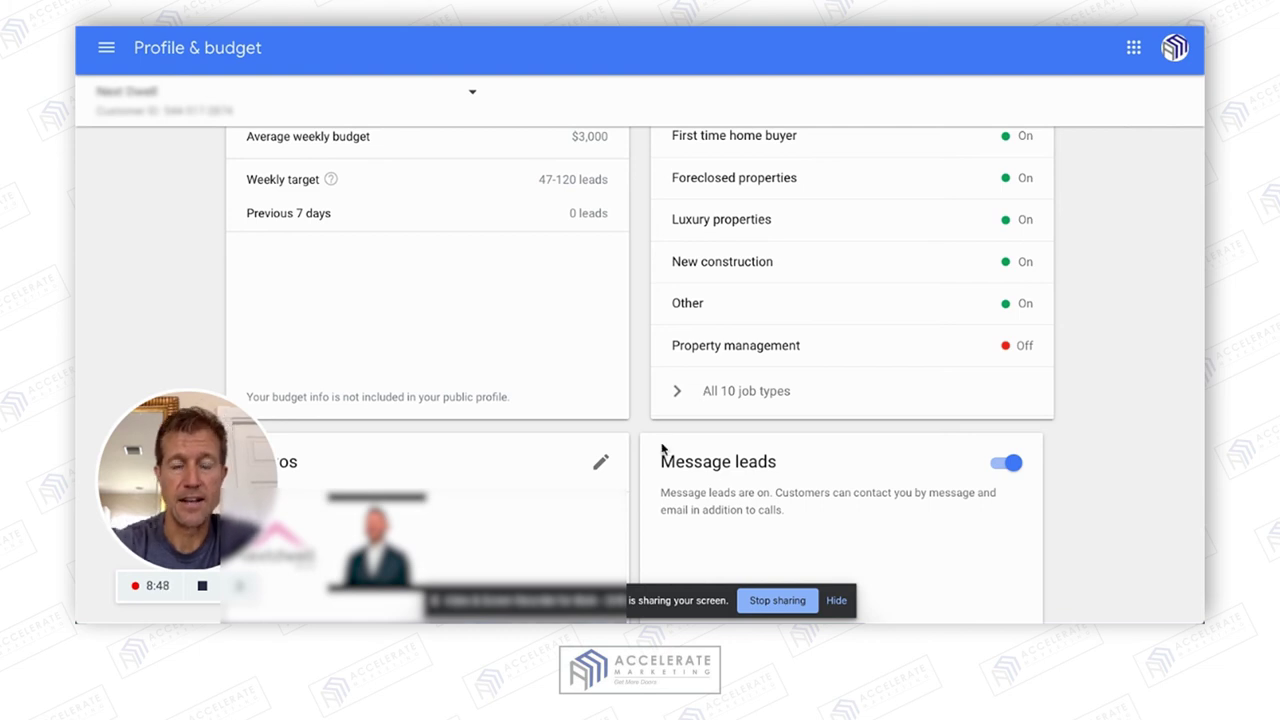
{"action": "scroll", "coordinate": [663, 450], "scroll_direction": "down", "scroll_amount": 6}
{"action": "scroll", "coordinate": [663, 450], "scroll_direction": "down", "scroll_amount": 3}
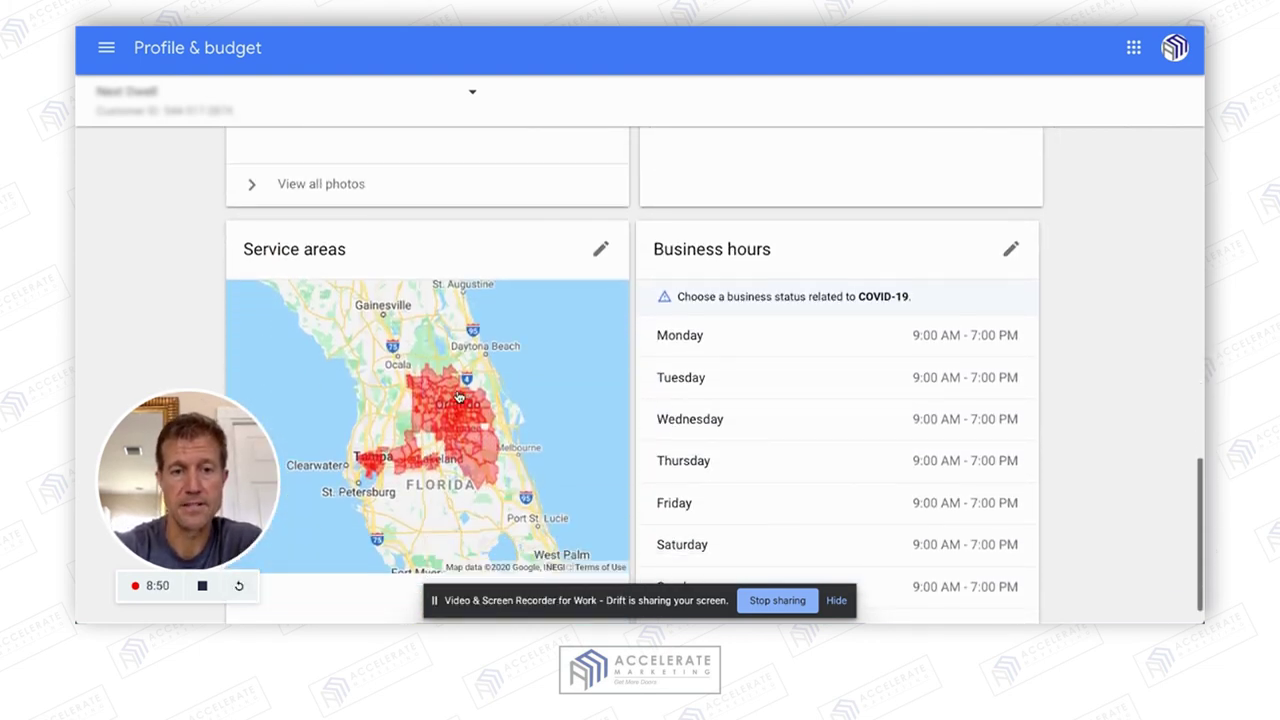